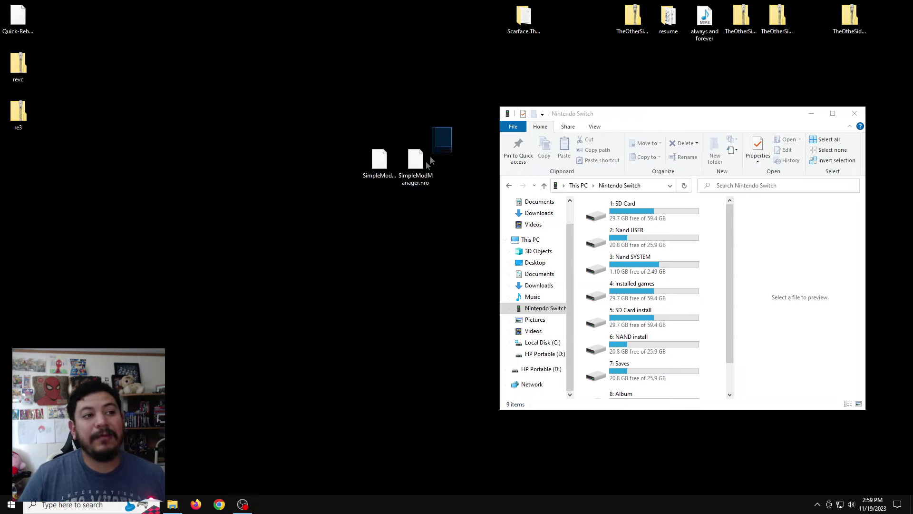
Select the SimpleModManager.nro and SimpleModDownloader.nro files on the desktop.
left_click(416, 178)
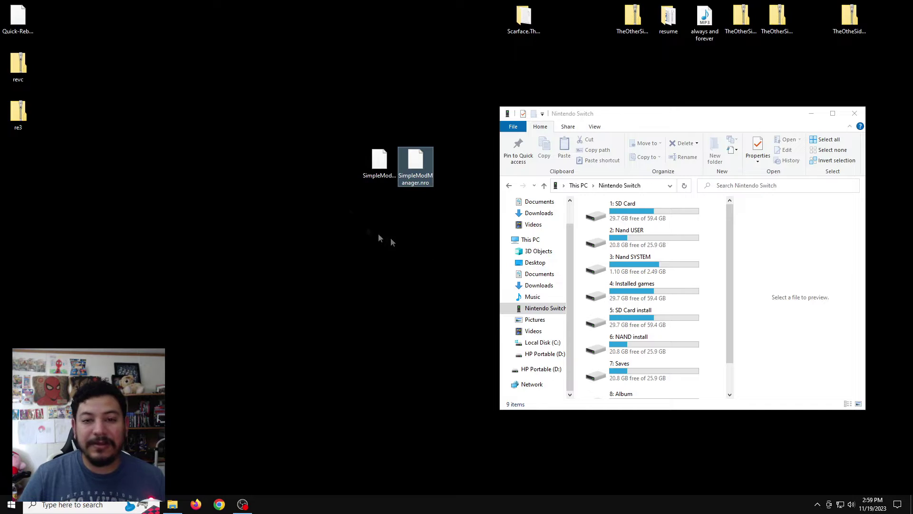
left_click(369, 177)
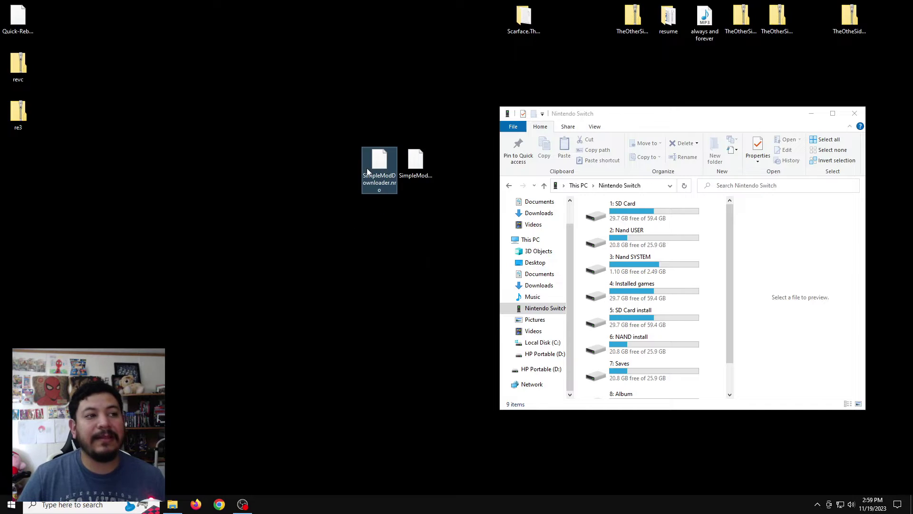
left_click(408, 184)
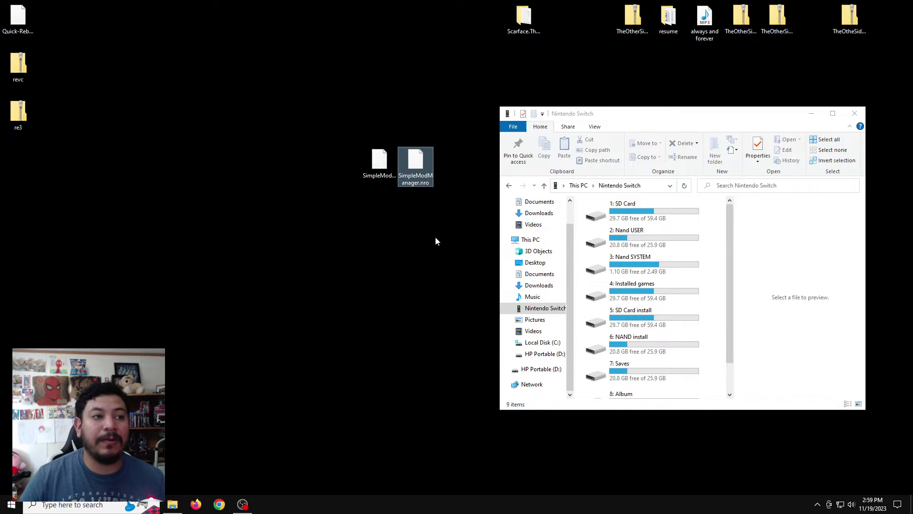
left_click(379, 171)
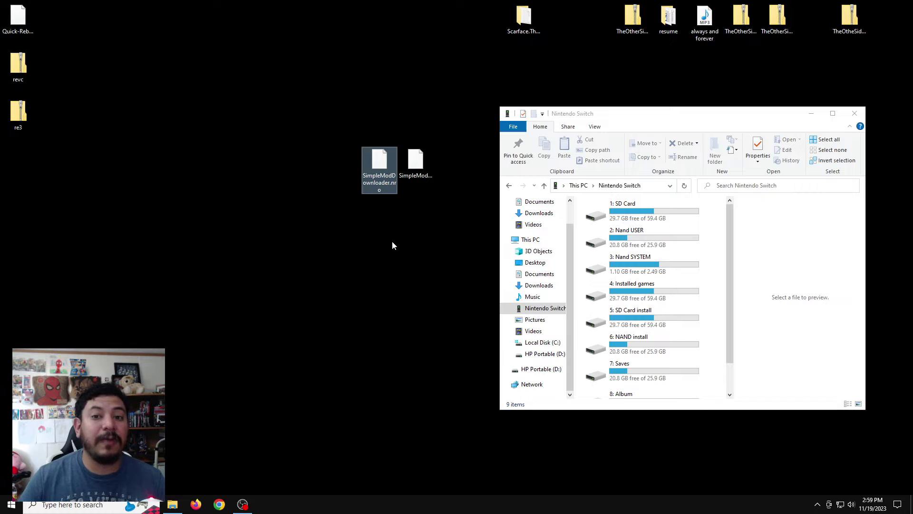
left_click_drag(359, 196, 412, 177)
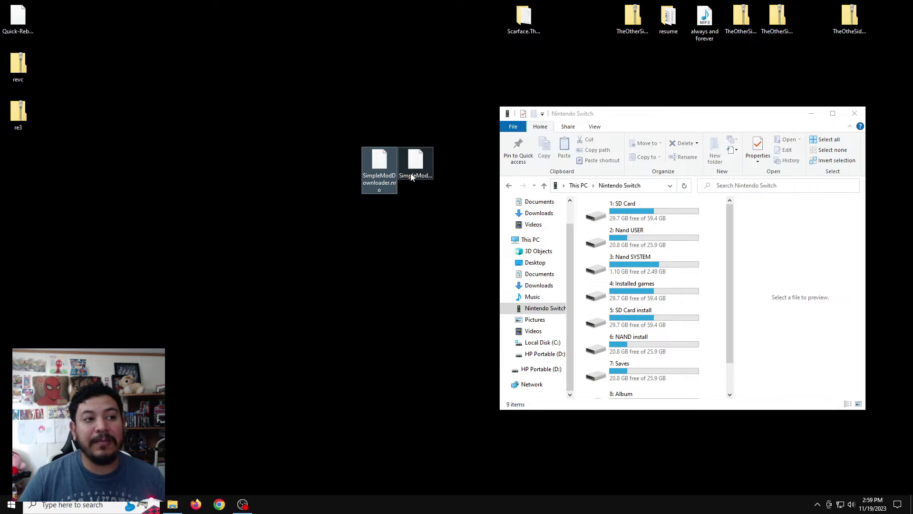
left_click(412, 177)
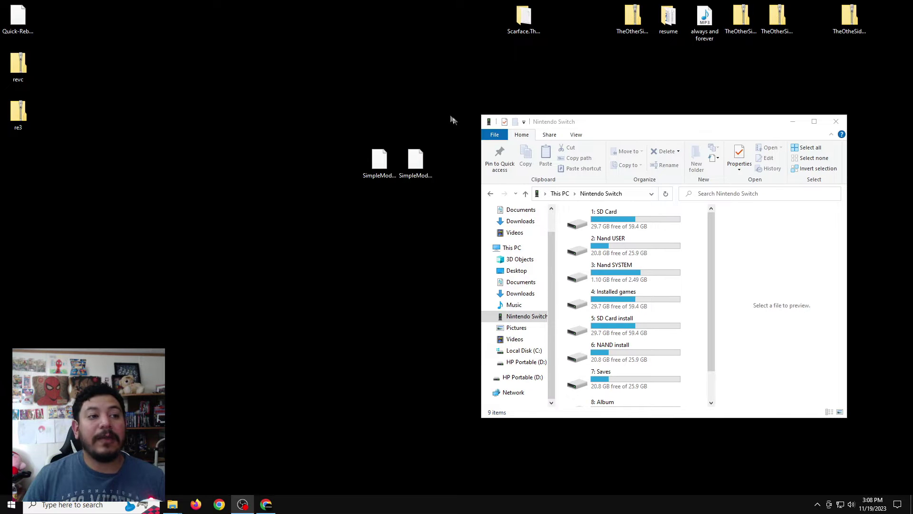
left_click_drag(452, 118, 359, 249)
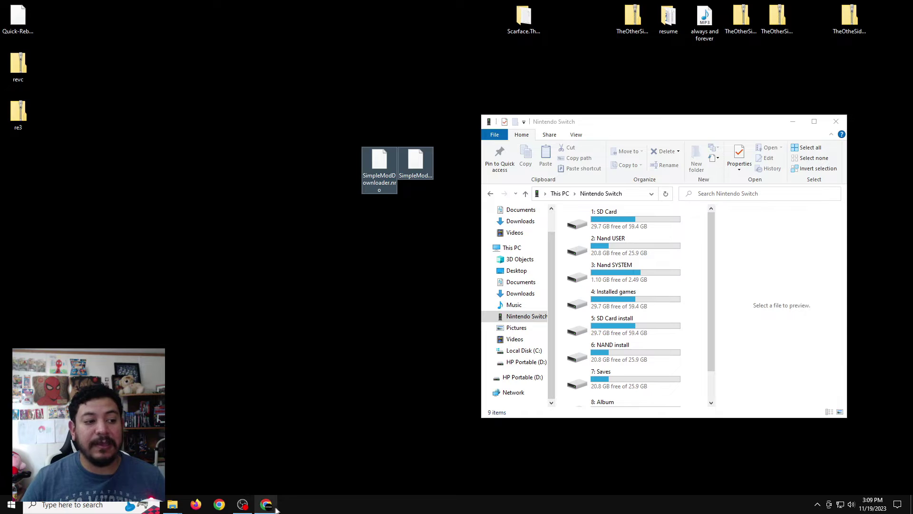
Download SimpleModDownloader.nro from its 1.0.3 GitHub release and minimize Chrome back to the desktop.
left_click(272, 508)
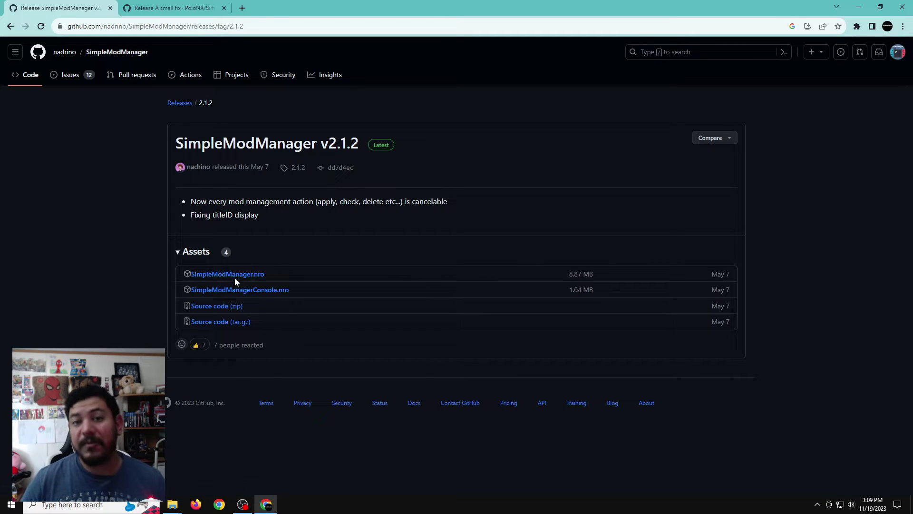
left_click(137, 6)
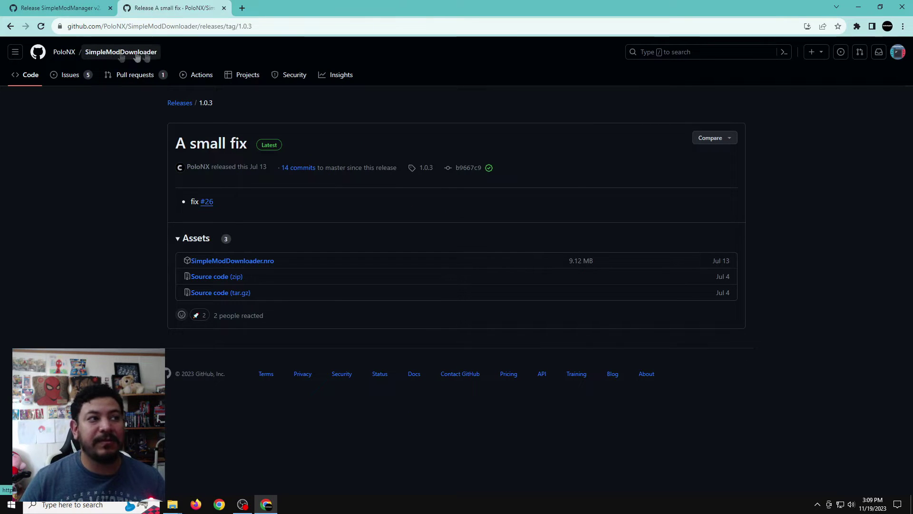
left_click(262, 267)
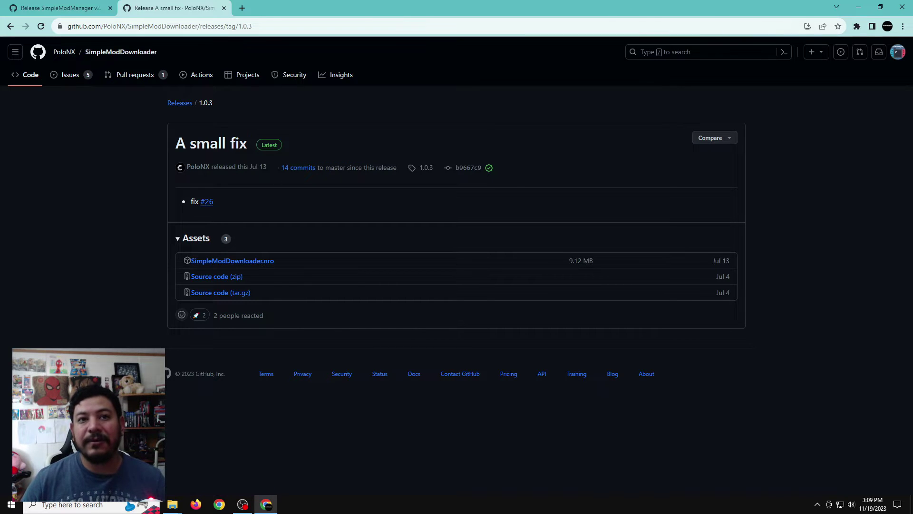
left_click(858, 9)
left_click_drag(452, 116, 335, 224)
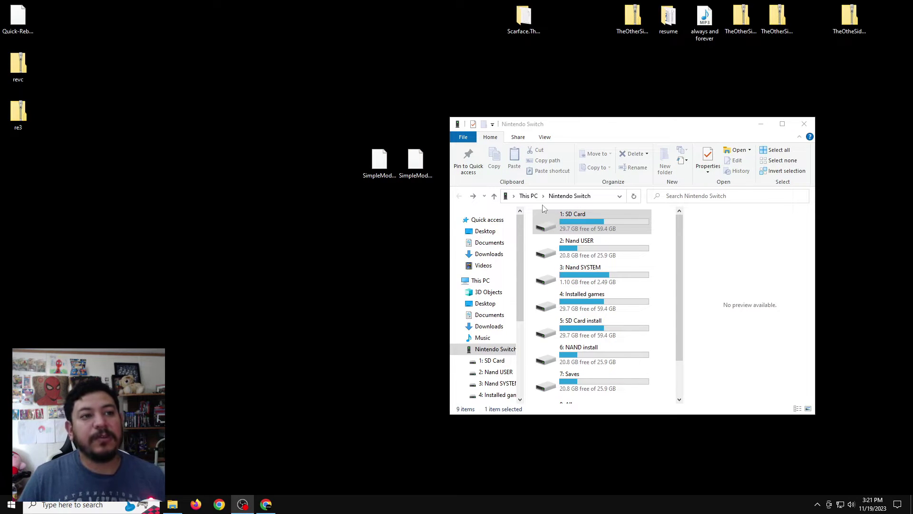
Bring the Nintendo Switch drives window forward and open the 1: SD Card drive.
left_click(605, 125)
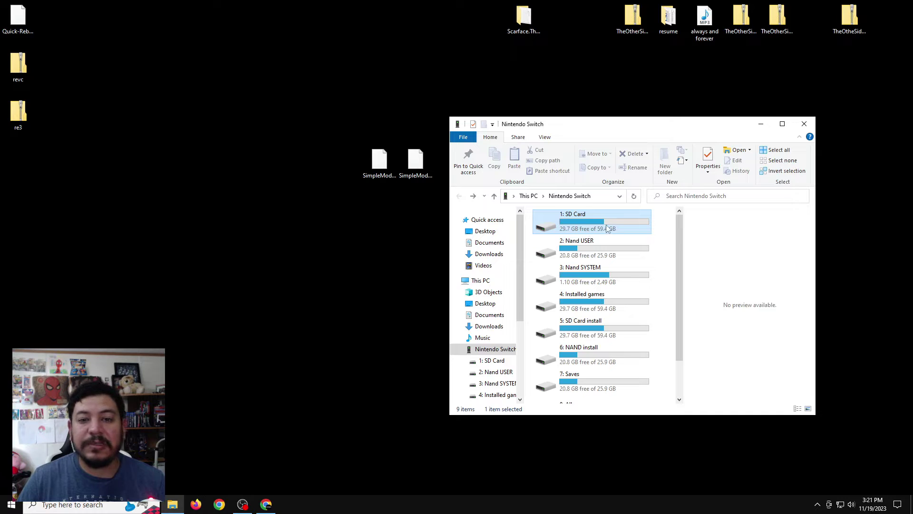
left_click_drag(627, 130, 636, 135)
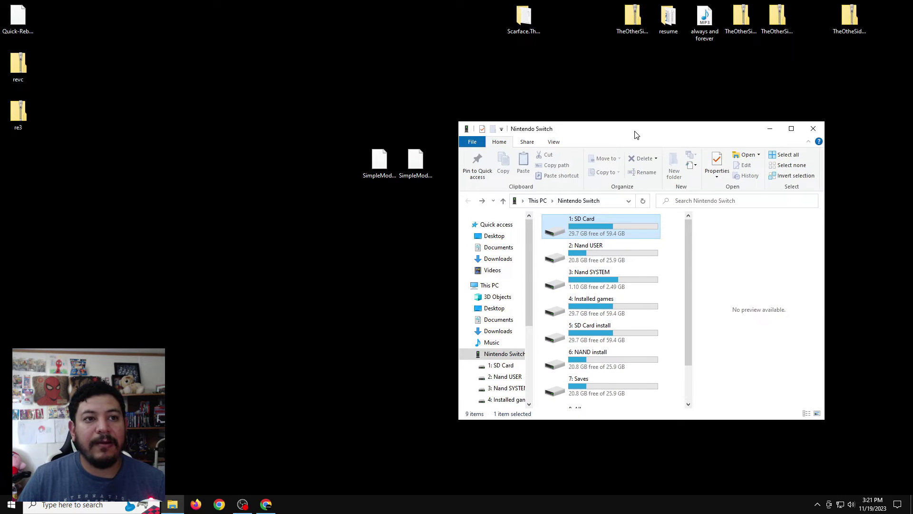
double_click(582, 231)
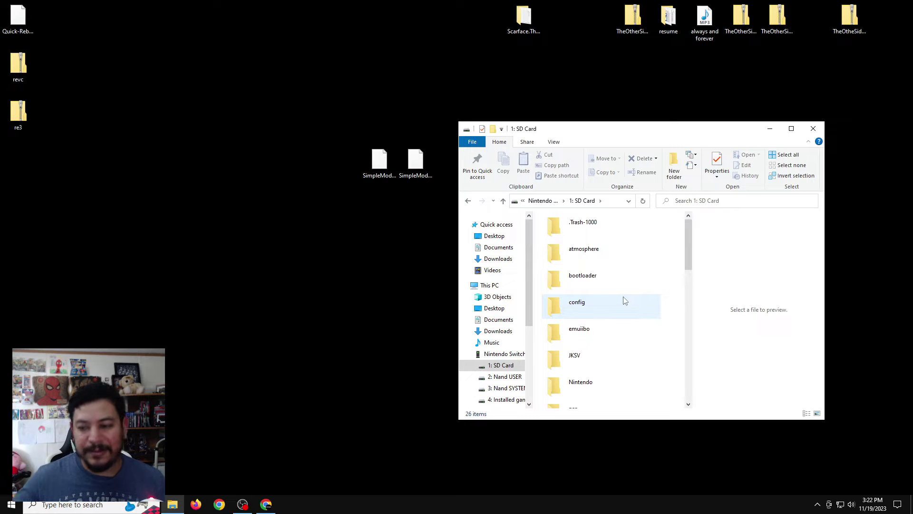
Drag both SimpleMod .nro files into the SD card's switch folder and check the copies.
mouse_move(646, 137)
left_mouse_down()
mouse_move(641, 155)
mouse_move(646, 124)
left_mouse_up()
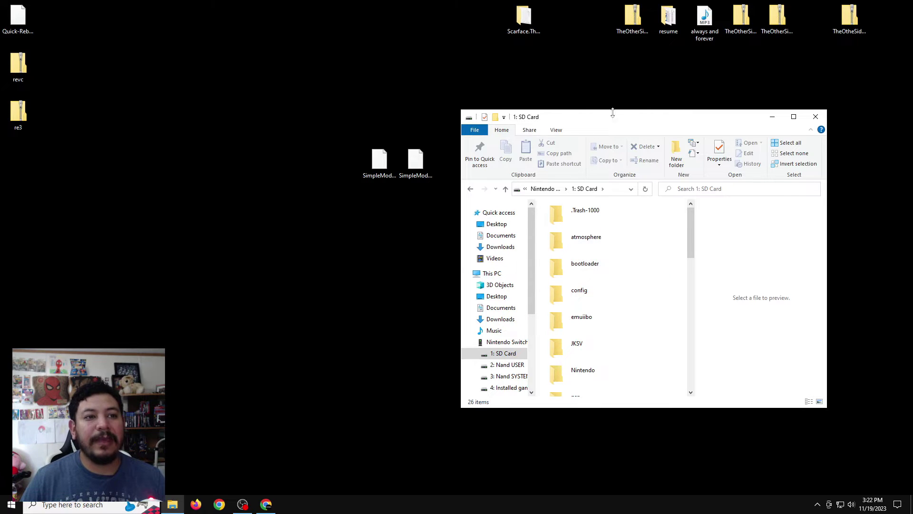
scroll(644, 310, "down", 3)
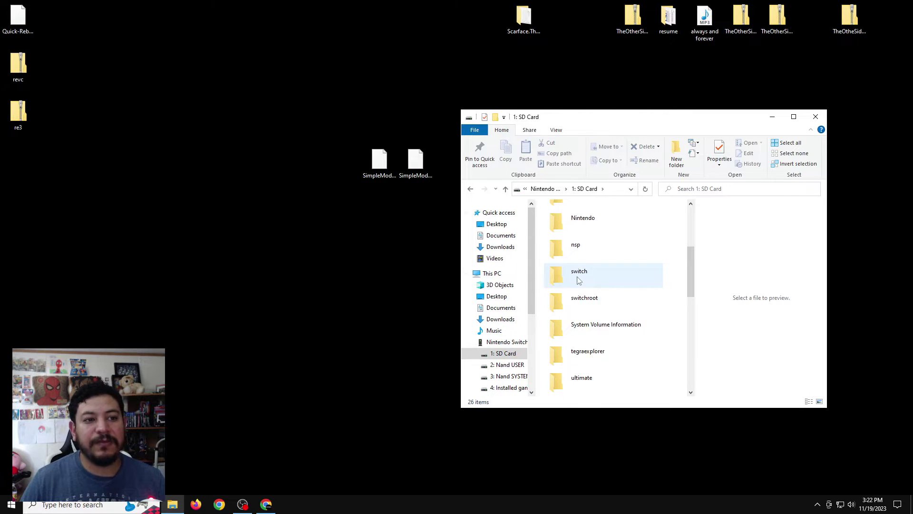
left_click_drag(421, 202, 379, 163)
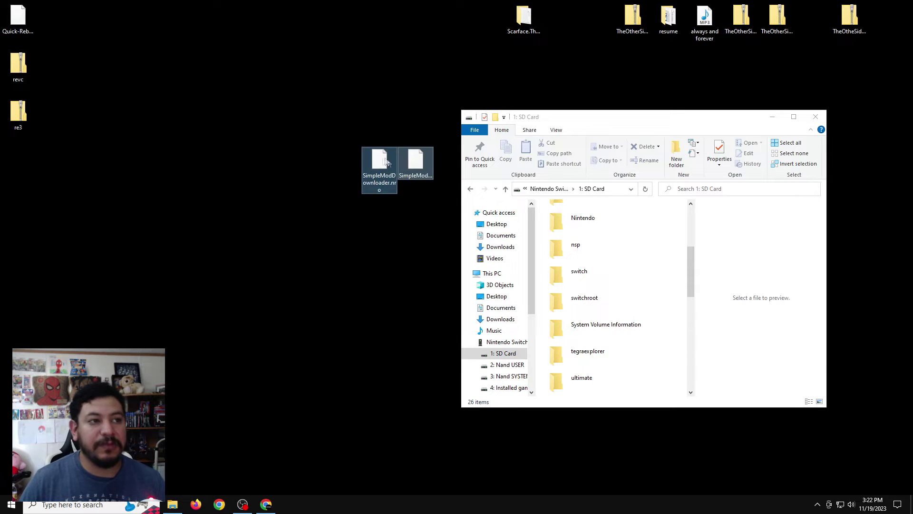
left_click_drag(381, 164, 576, 278)
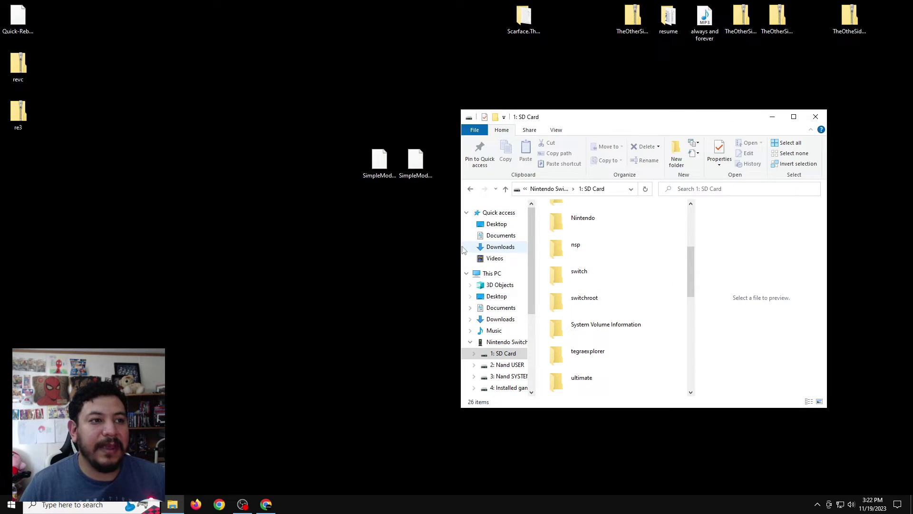
double_click(586, 280)
scroll(578, 266, "down", 6)
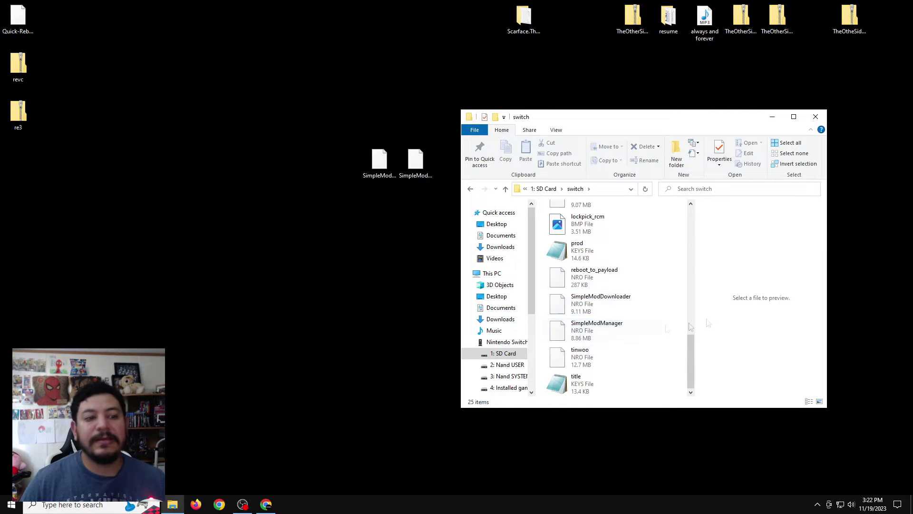
left_click(474, 192)
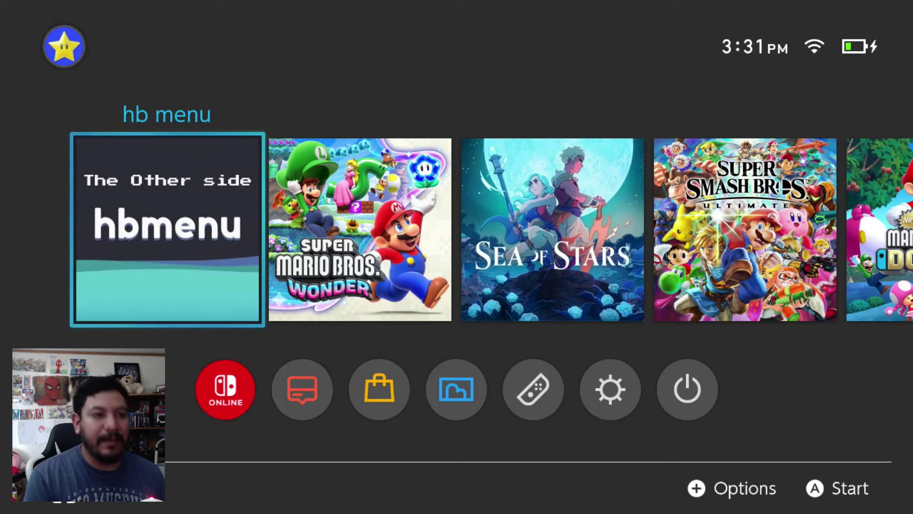
Move the HOME Menu selection onto the hbmenu tile and launch it.
key("Down")
key("Right")
key("Right")
key("Right")
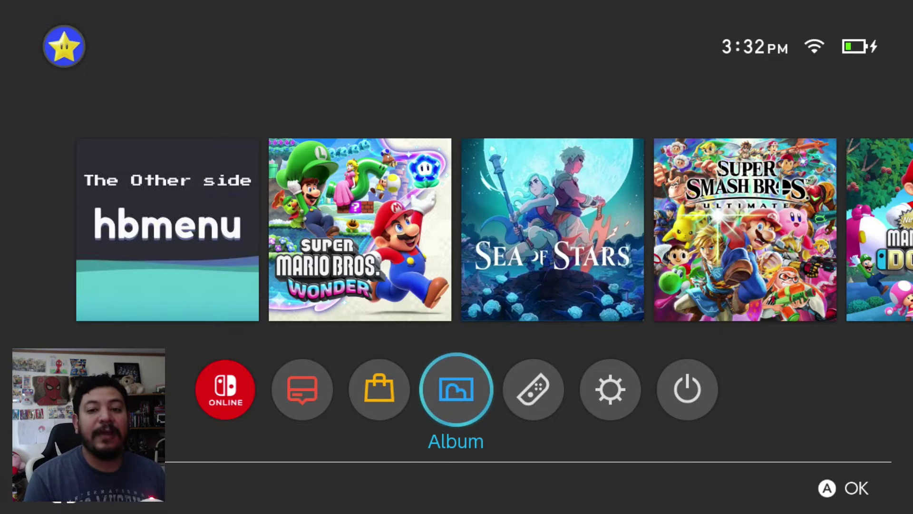
key("Up")
key("Left")
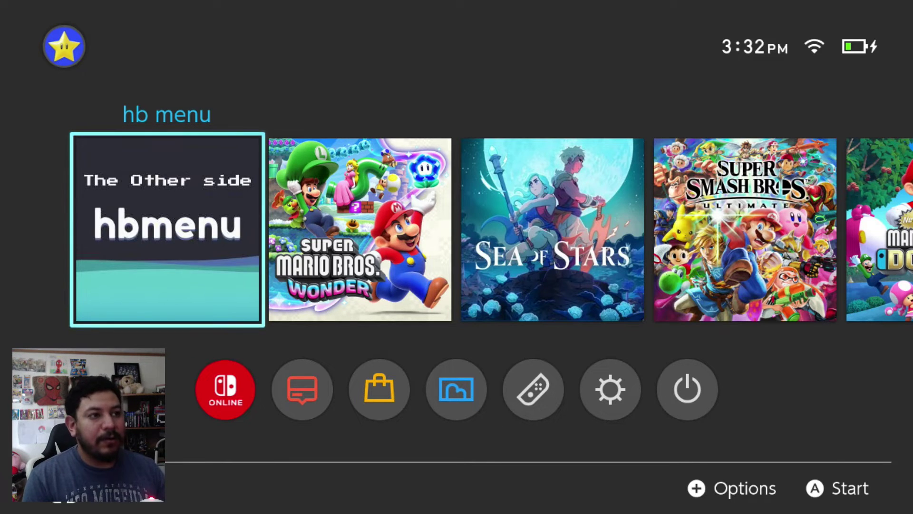
key("Return")
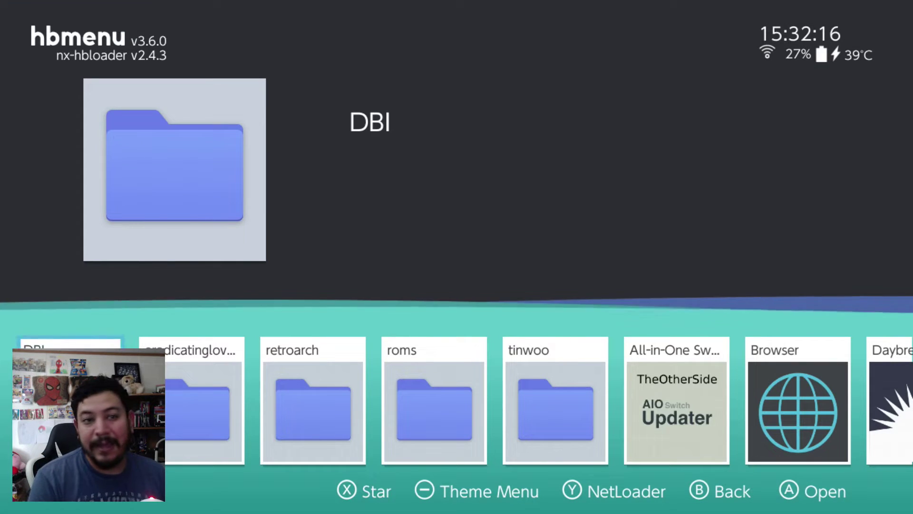
Compare the SimpleModDownloader and SimpleModManager entries in hbmenu, then launch SimpleModManager.
key("Right")
key("Right")
key("Right")
key("Right")
key("Right")
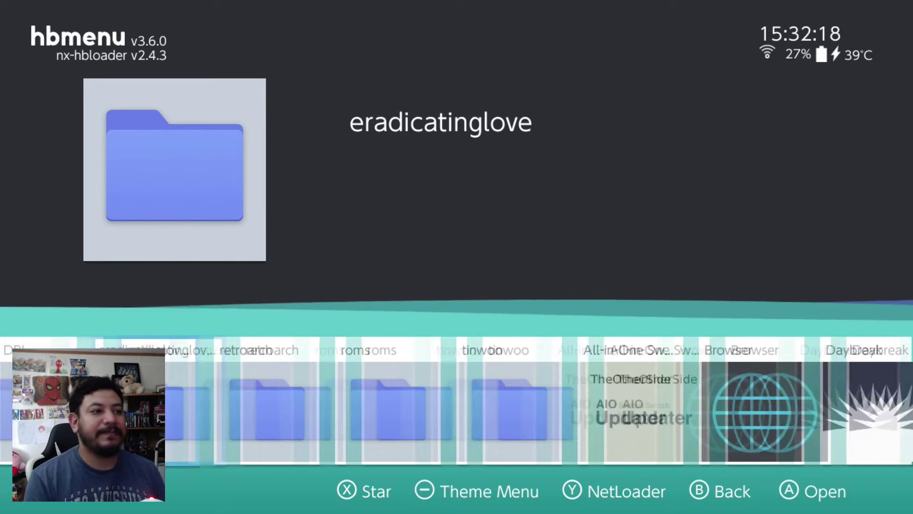
key("Right")
key("Right")
key("Right")
key("Right")
key("Right")
key("Right")
key("Right")
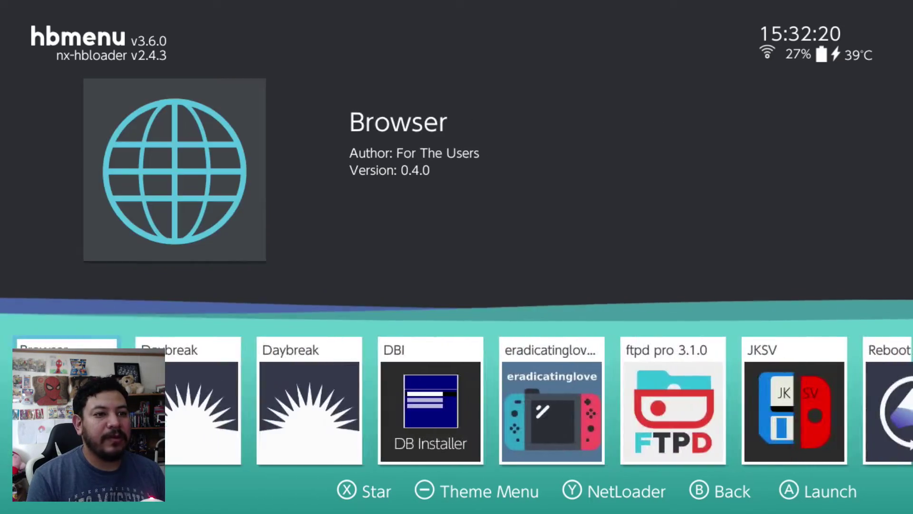
key("Right")
key("Right")
key("Right")
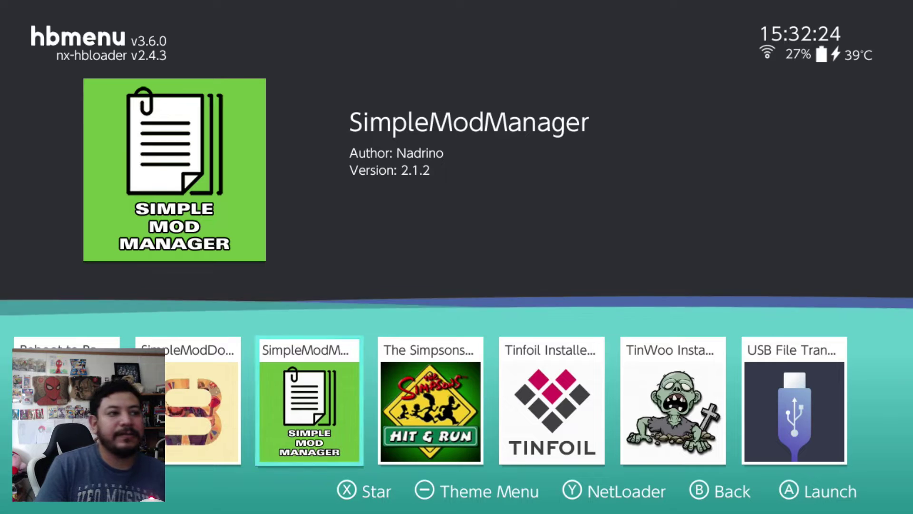
key("Left")
key("Right")
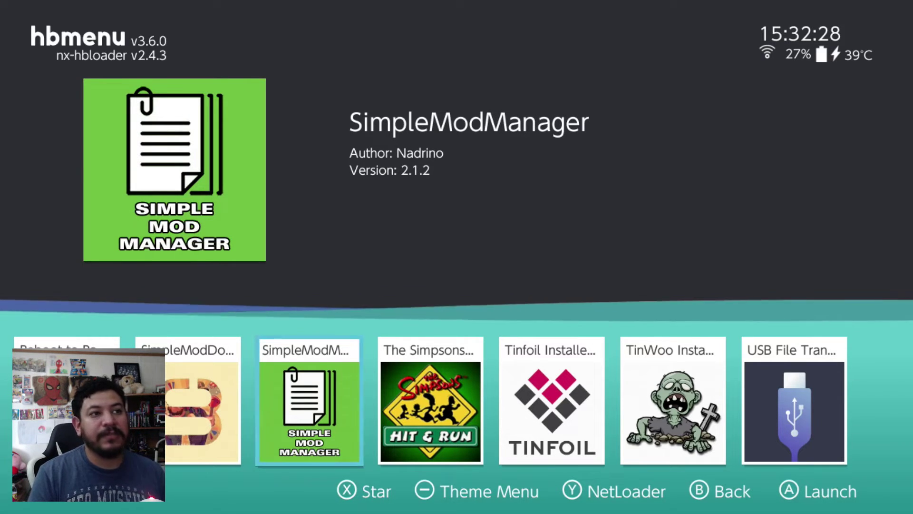
key("Left")
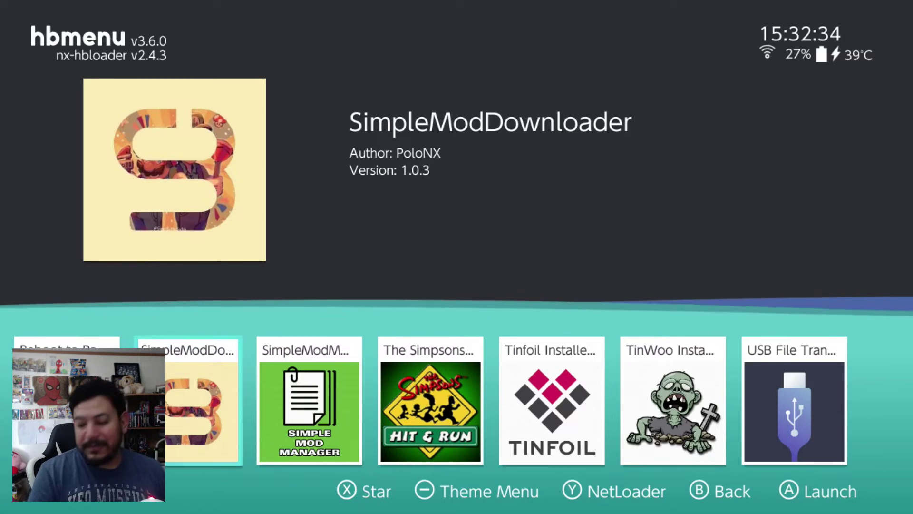
key("Right")
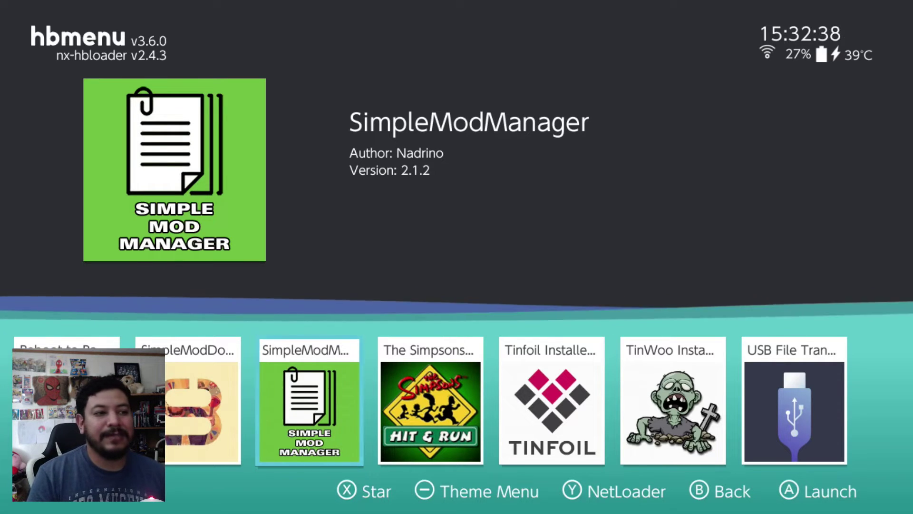
key("Return")
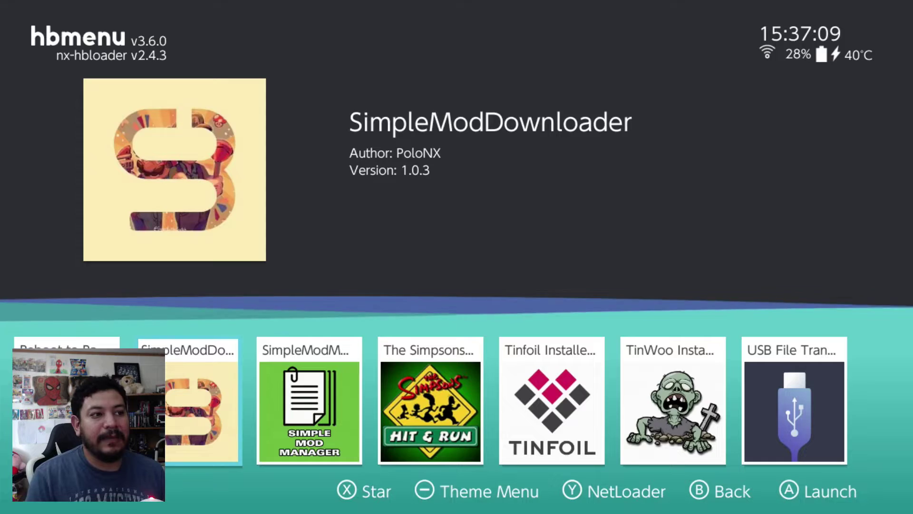
Launch SimpleModDownloader 1.0.3 from the hbmenu app list.
key("a")
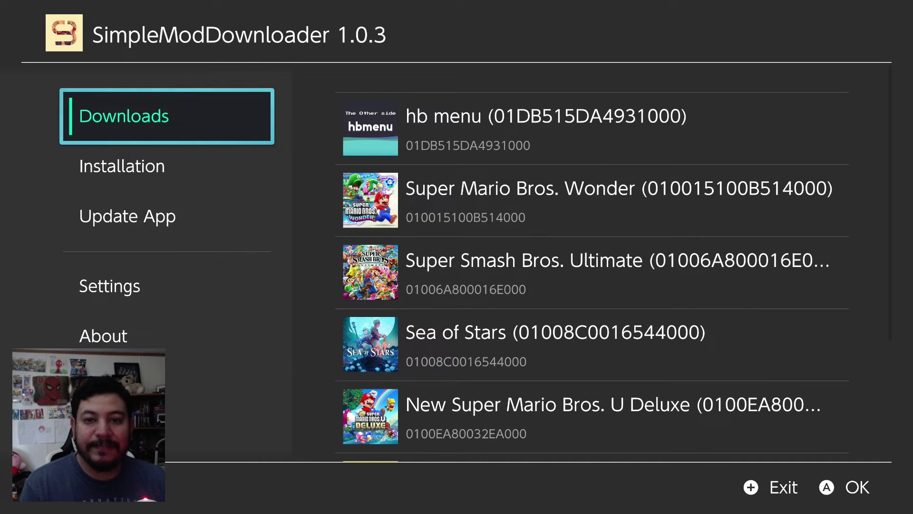
Open Super Mario Bros. Wonder from the Downloads game list.
key("Right")
key("Down")
key("Down")
key("Down")
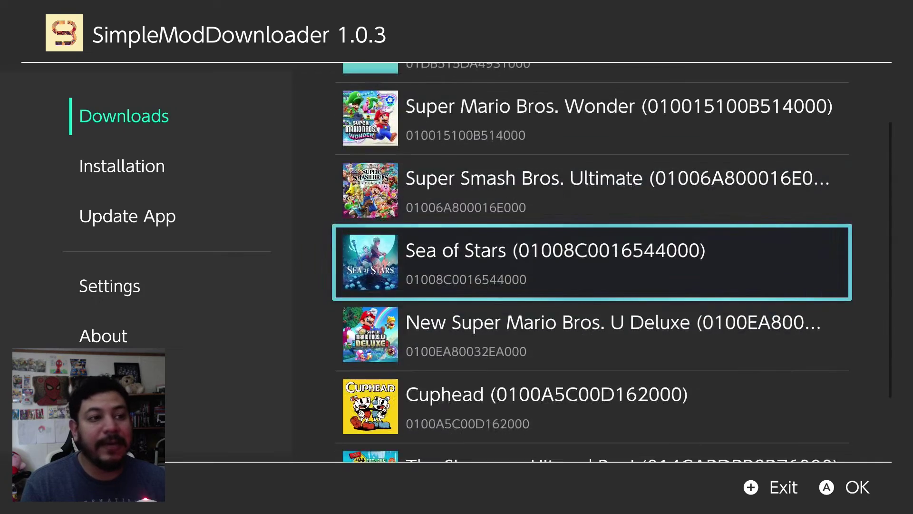
key("Down")
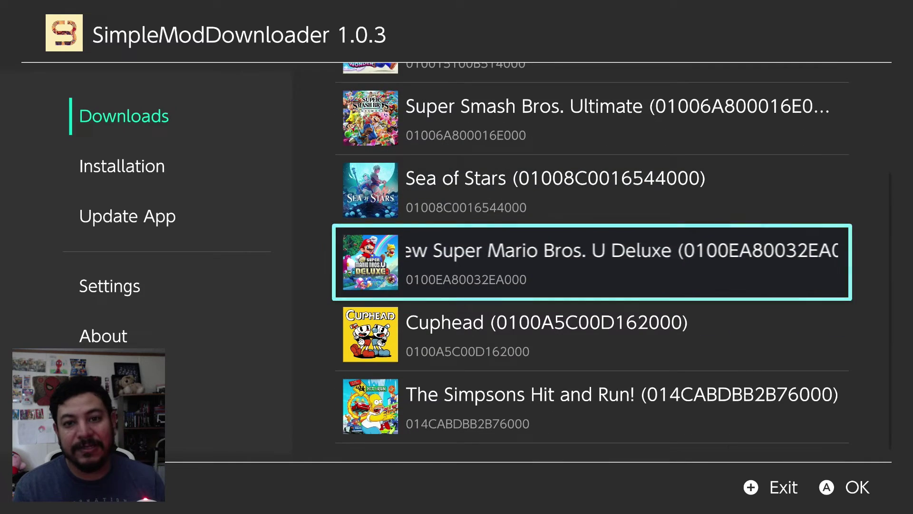
key("Down")
key("Down")
key("Up")
key("Up")
key("Up")
key("Up")
key("Up")
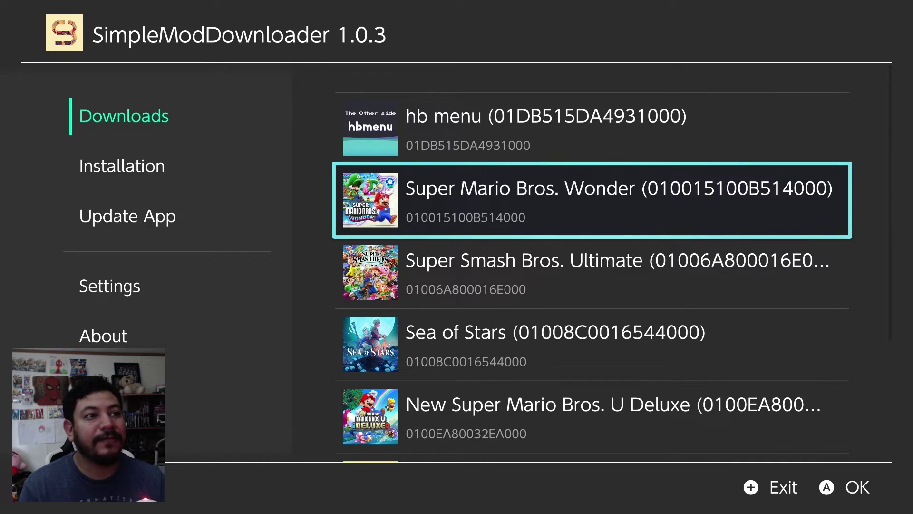
key("Return")
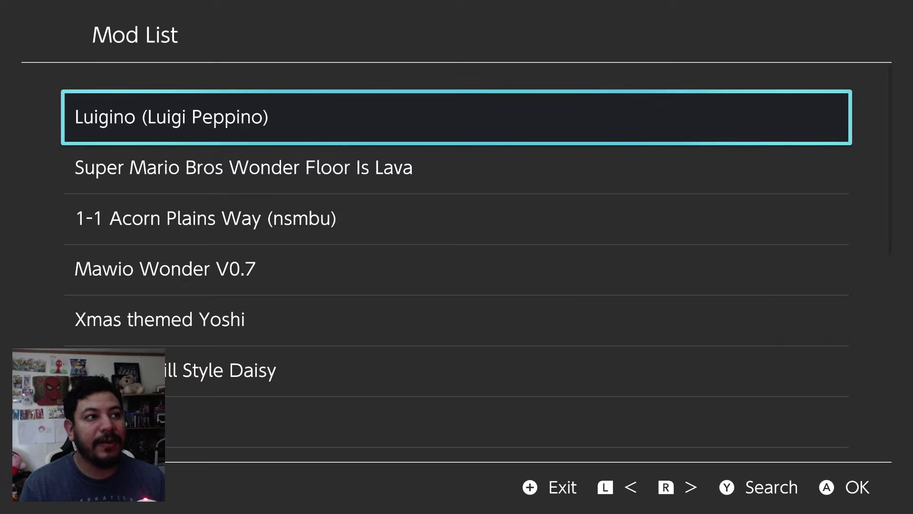
Browse the Mod List pages to Among Us Crewmate and open its download links.
key("Down")
key("Down")
key("Down")
key("Down")
key("Down")
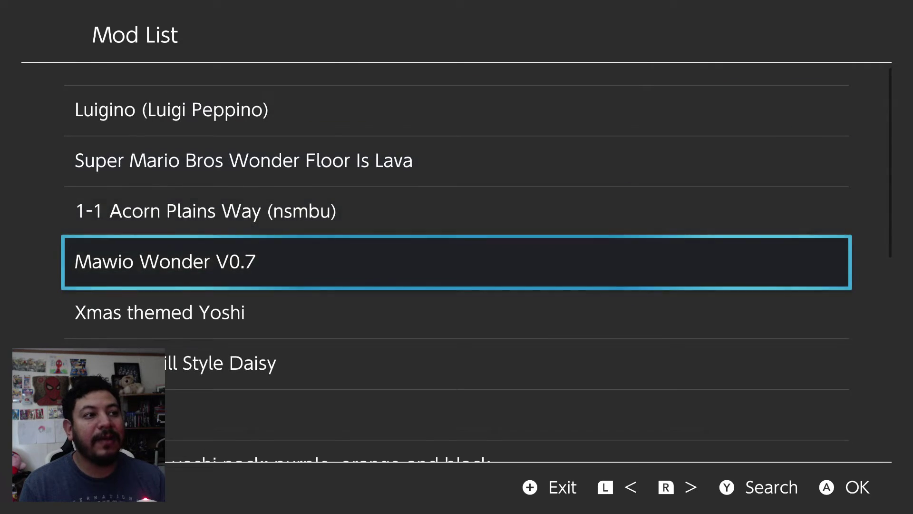
key("Down")
key("Down")
key("Down")
key("Down")
key("Down")
key("Down")
key("Down")
key("Down")
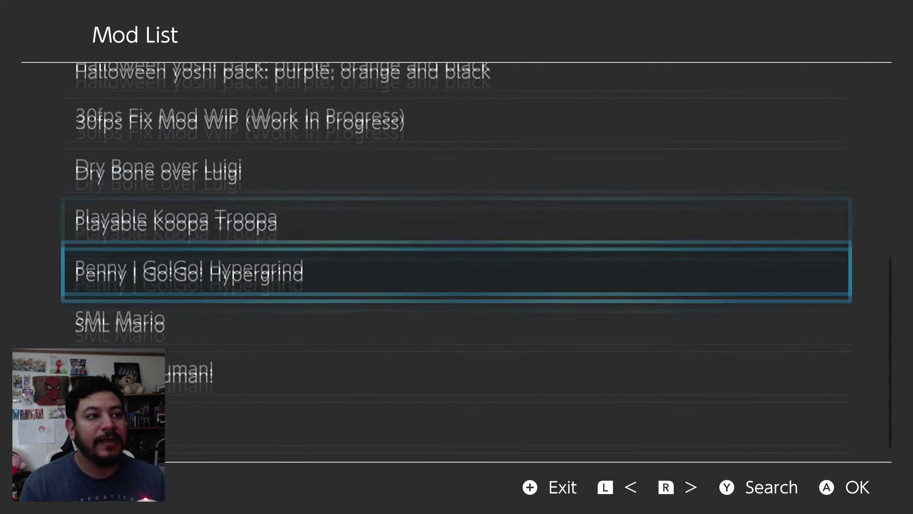
key("Down")
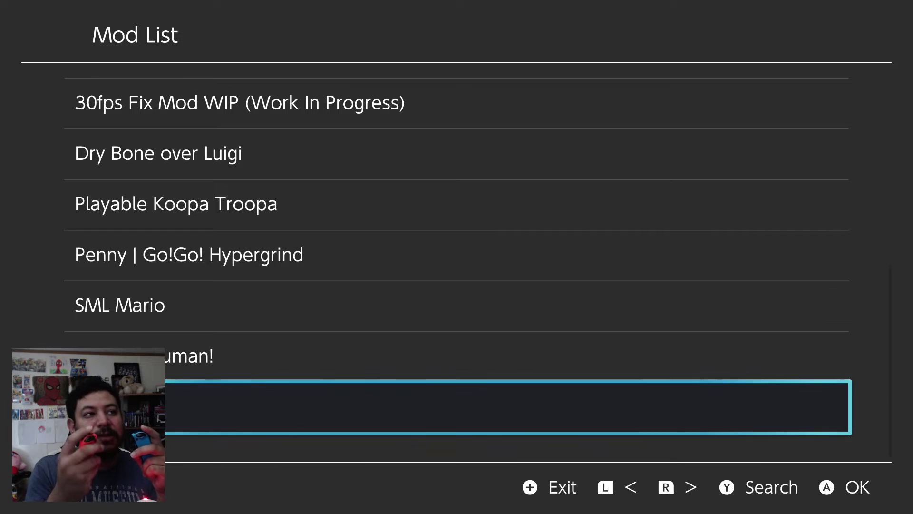
key("Down")
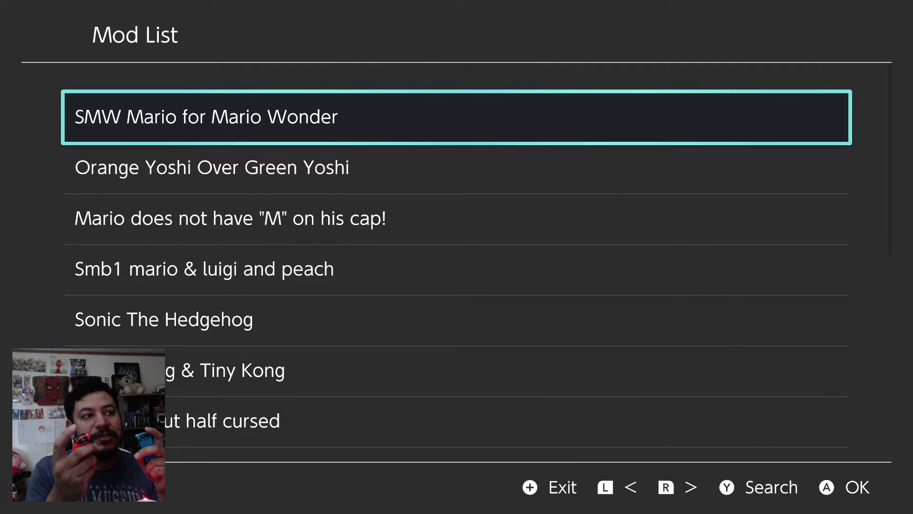
key("Down")
key("Down")
key("Down")
key("Down")
key("Down")
key("Down")
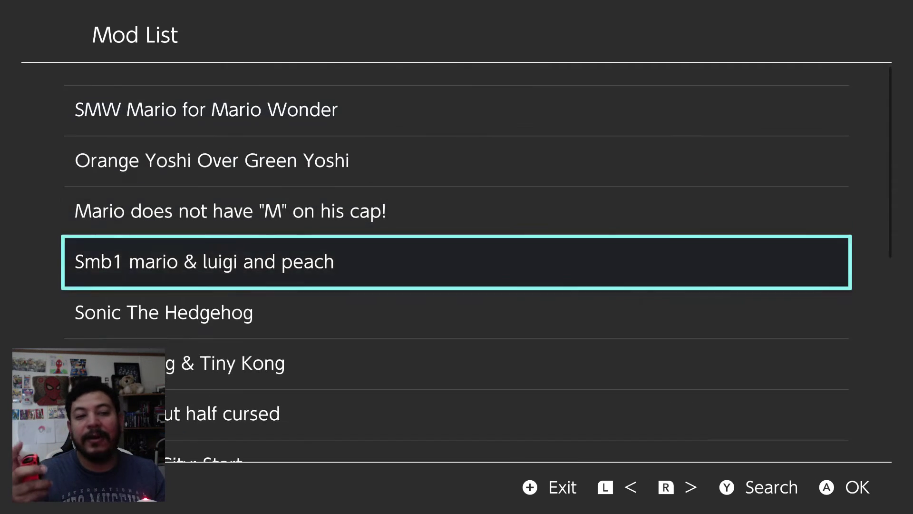
key("Down")
key("Down")
key("Down")
key("Down")
key("Down")
key("Down")
key("Down")
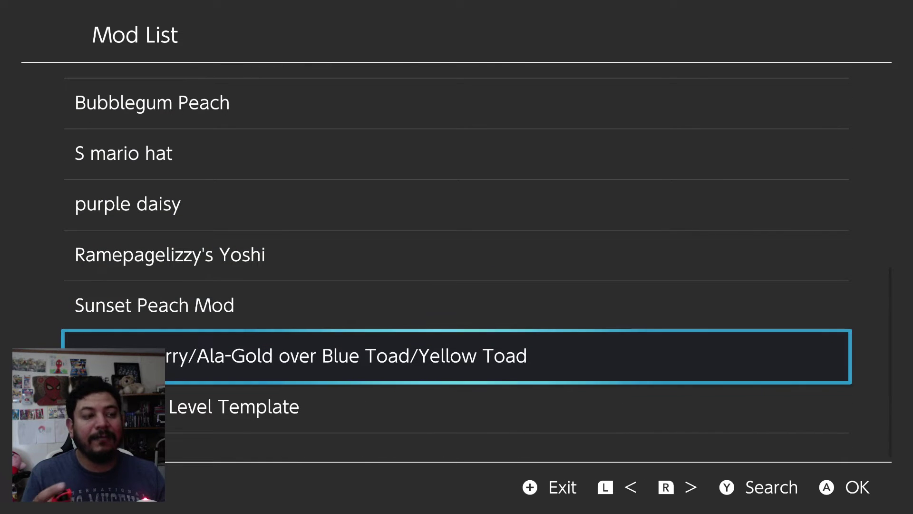
key("Down")
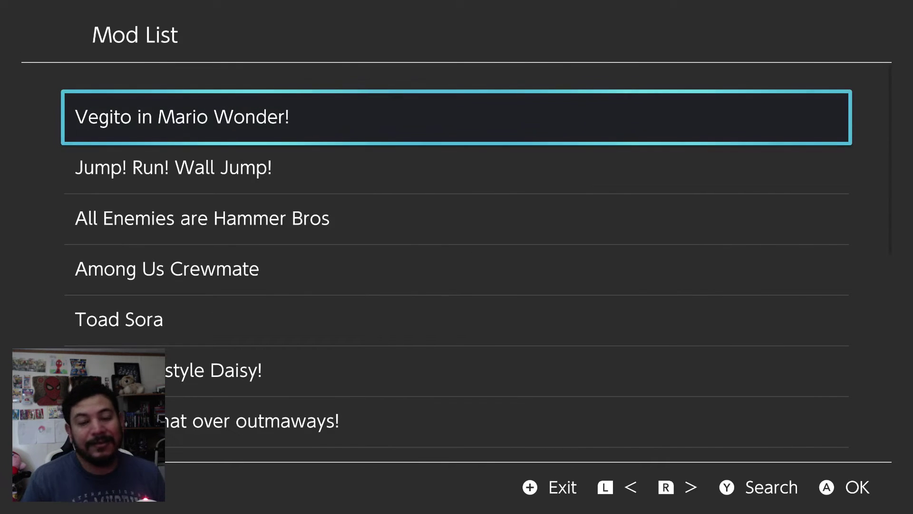
key("Down")
key("Down")
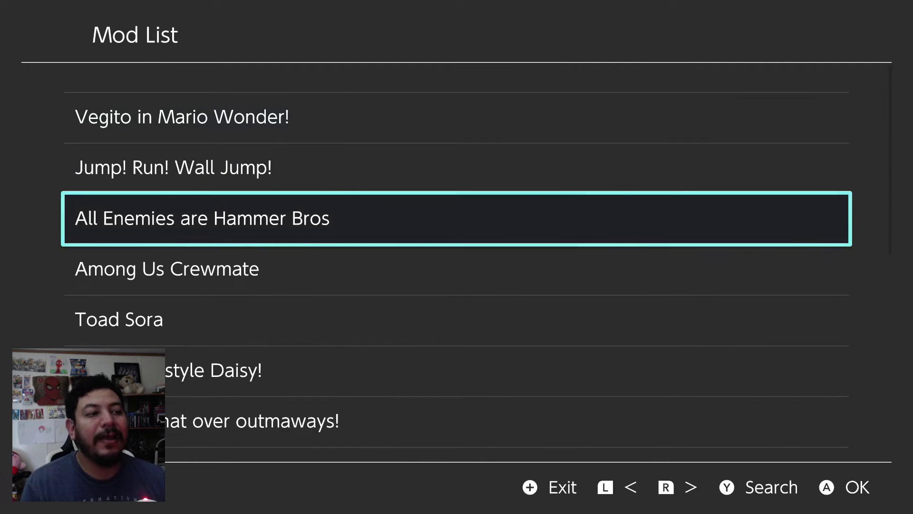
key("Down")
key("Down")
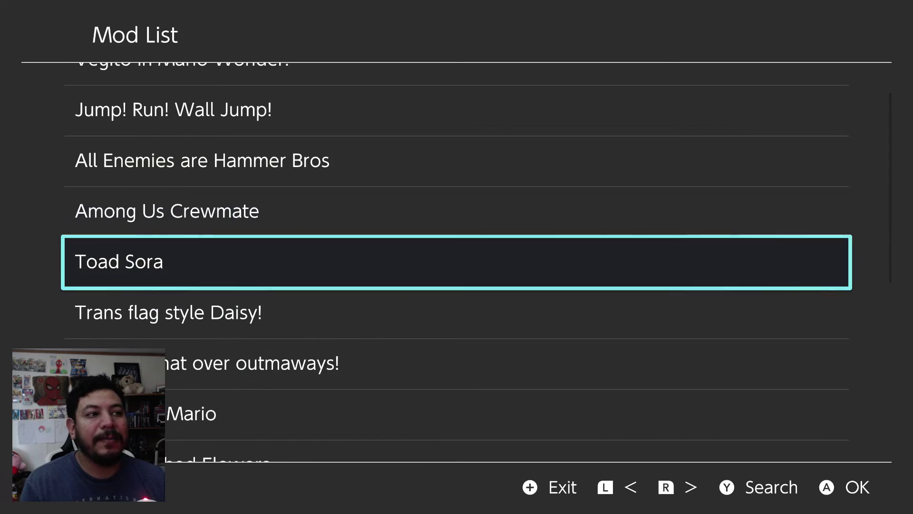
key("Down")
key("Up")
key("Up")
key("Up")
key("Down")
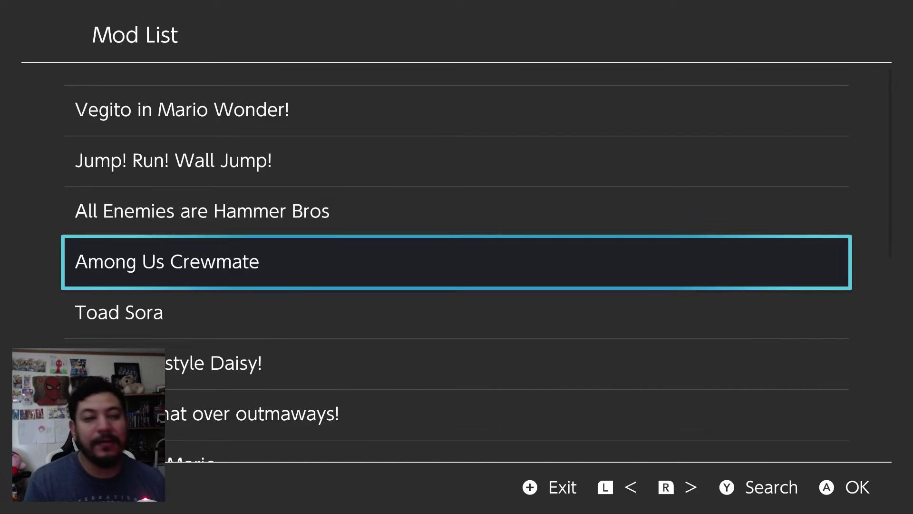
key("Return")
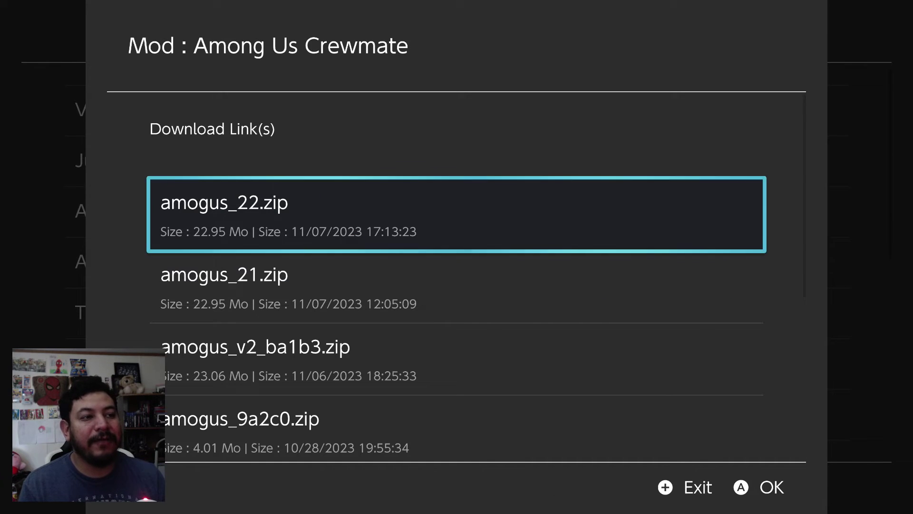
Choose View Images in the Among Us Crewmate mod dialog.
key("Down")
key("Down")
key("Down")
key("Down")
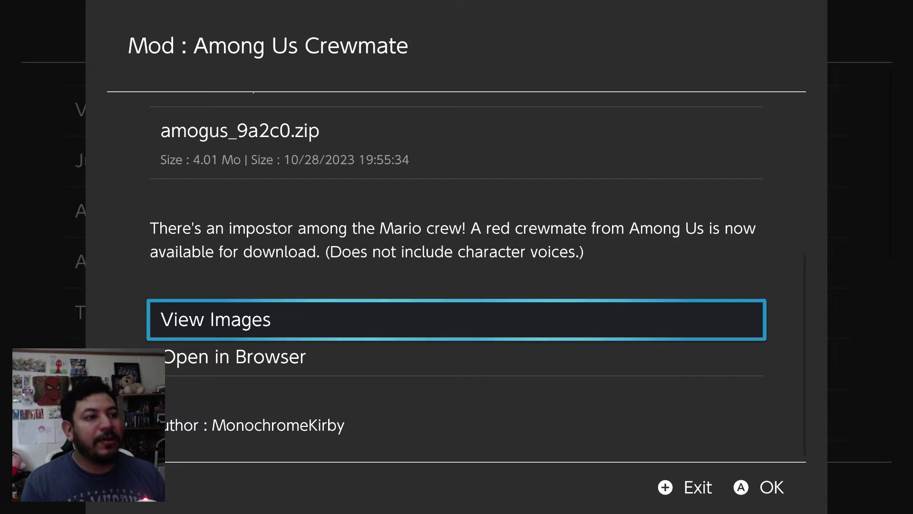
key("Down")
key("Up")
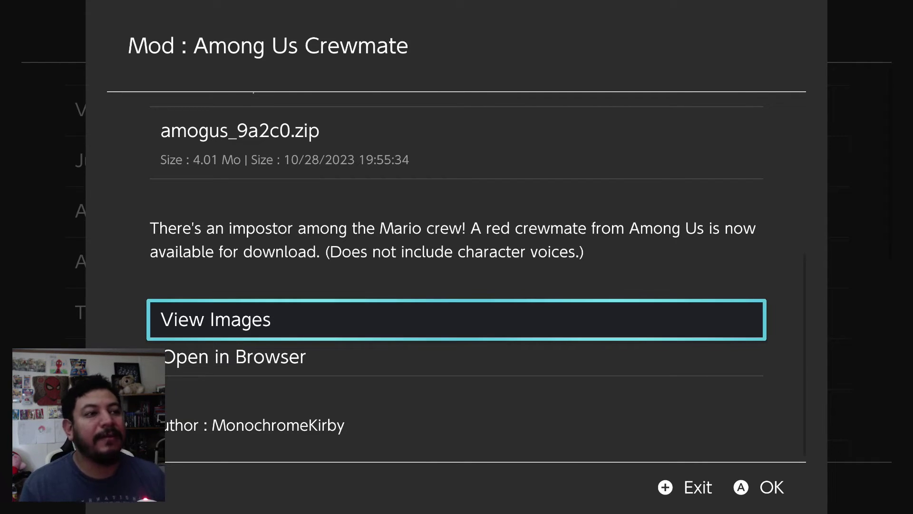
key("Return")
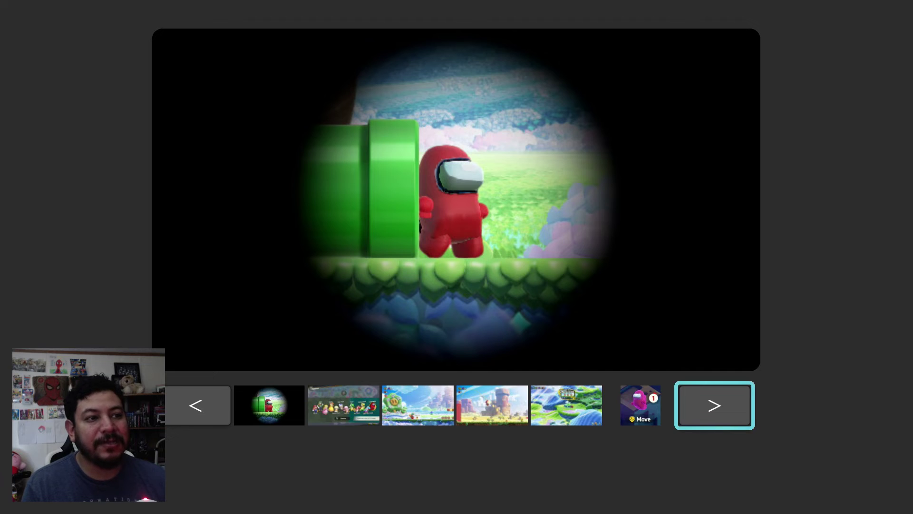
Flip through the Among Us Crewmate screenshots, then exit the gallery to the Mod List.
key("Return")
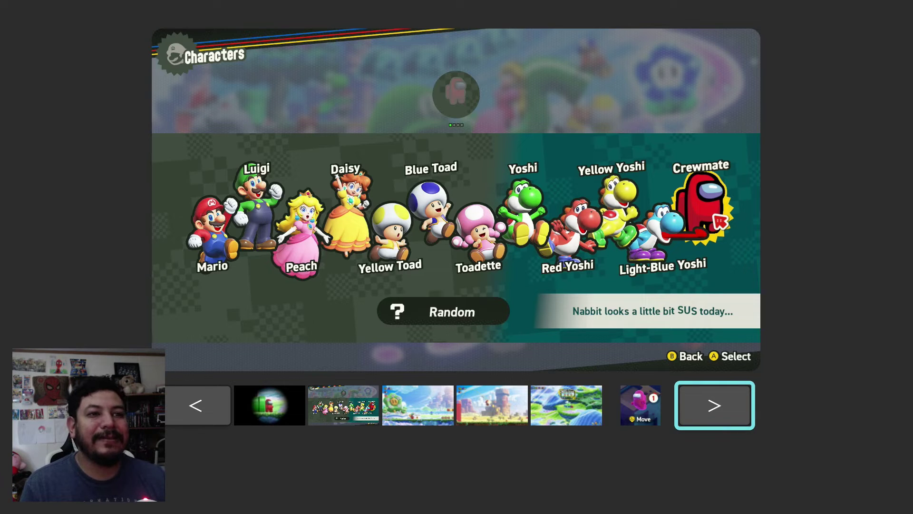
key("Right")
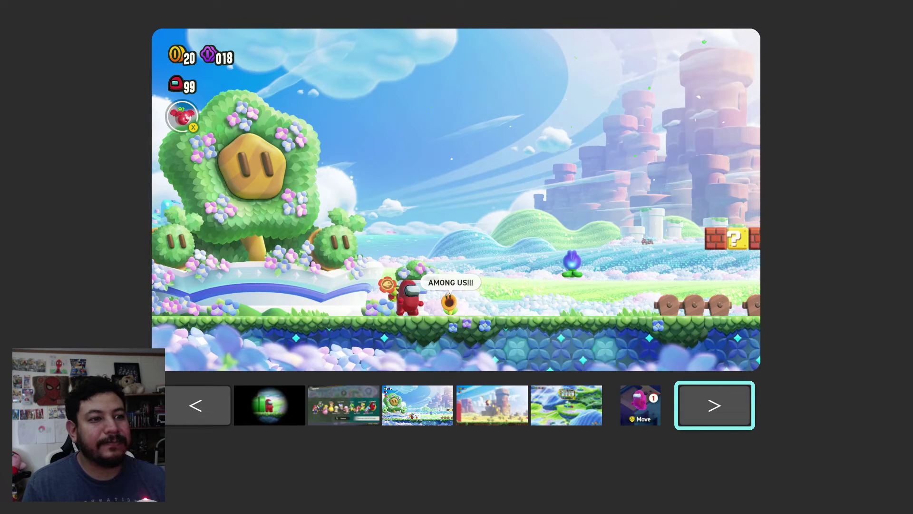
key("Return")
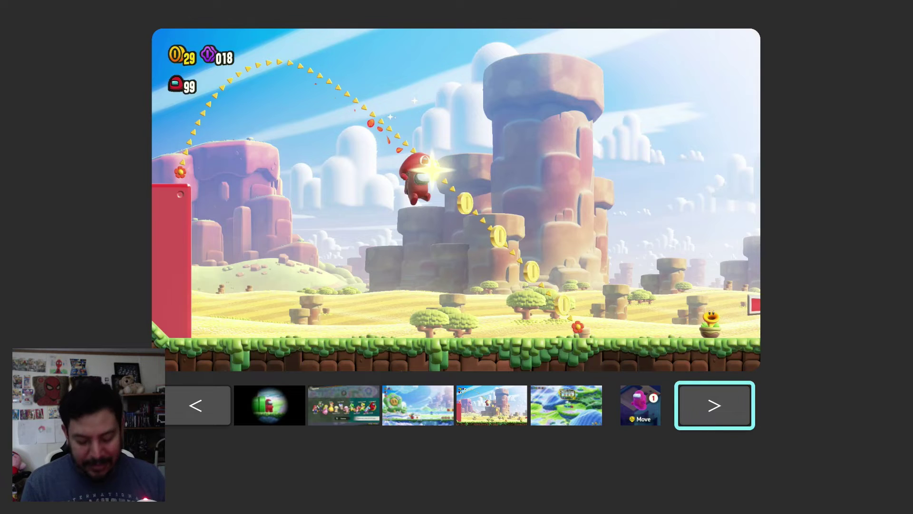
key("Escape")
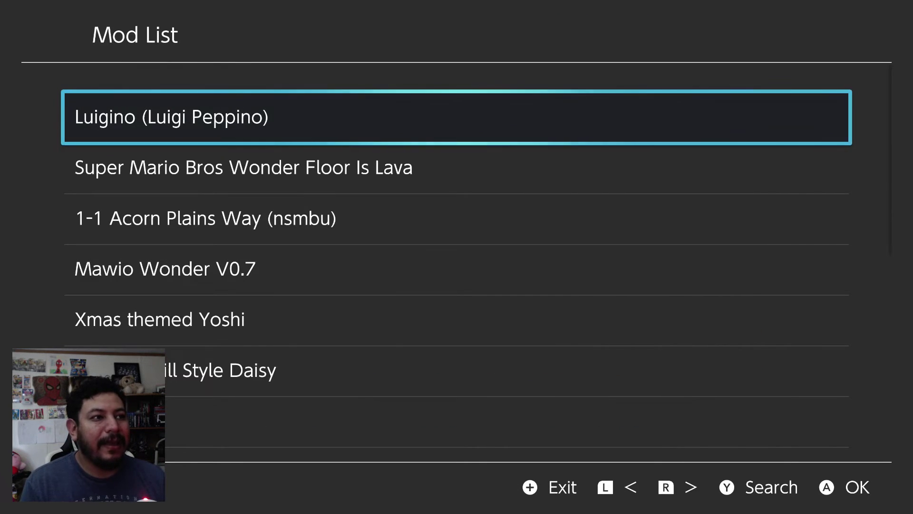
Page through the Mod List and reopen the Among Us Crewmate mod.
key("Down")
key("Right")
key("Right")
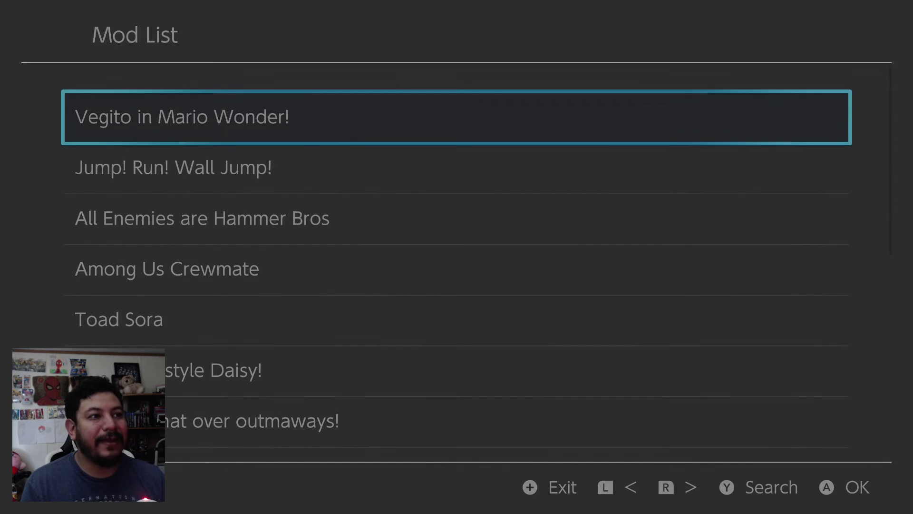
key("Down")
key("Down")
key("Down")
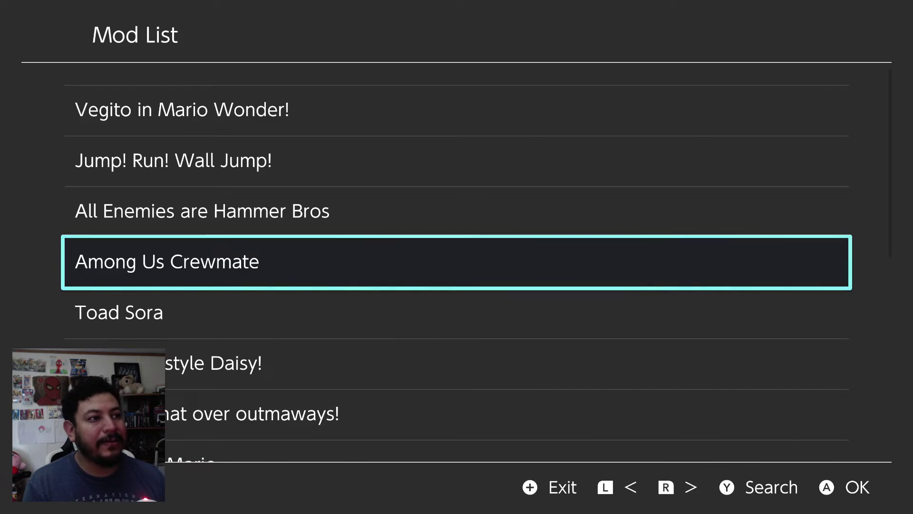
key("Return")
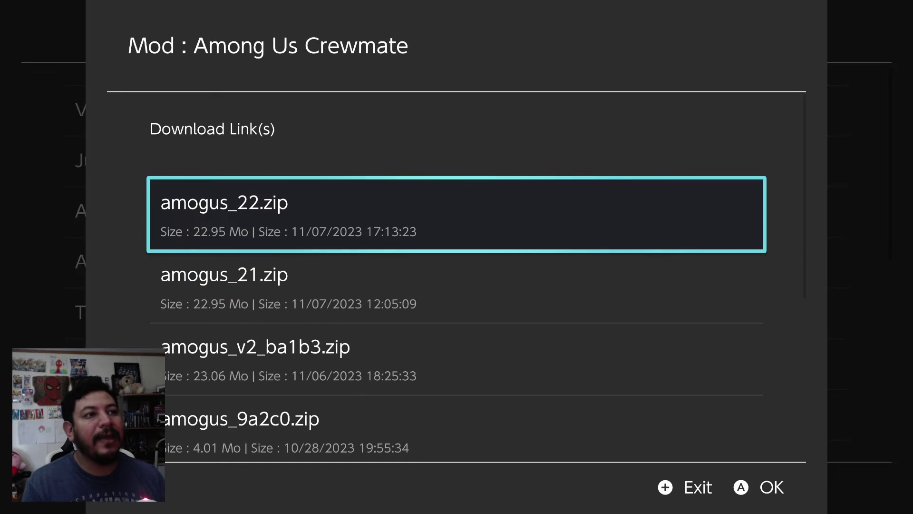
Compare the zips, then download and extract amogus_22.zip.
key("Down")
key("Down")
key("Down")
key("Up")
key("Up")
key("Up")
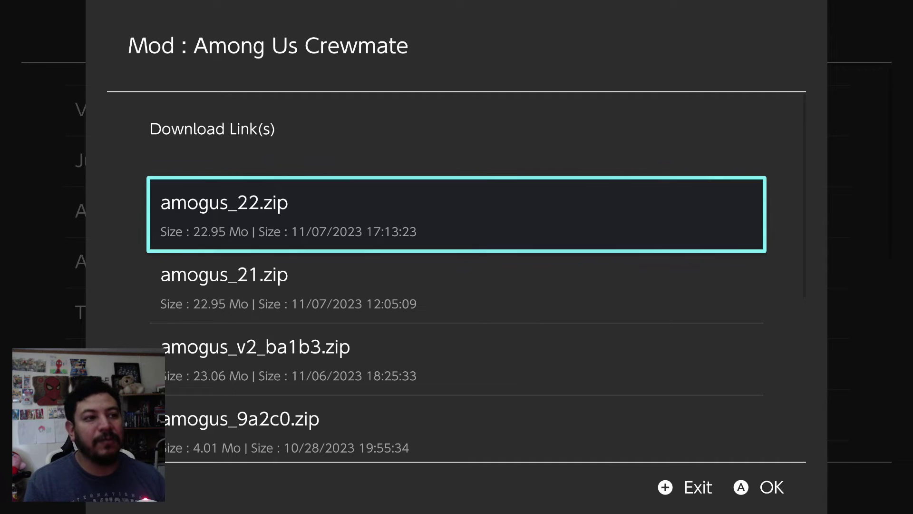
key("Down")
key("Down")
key("Down")
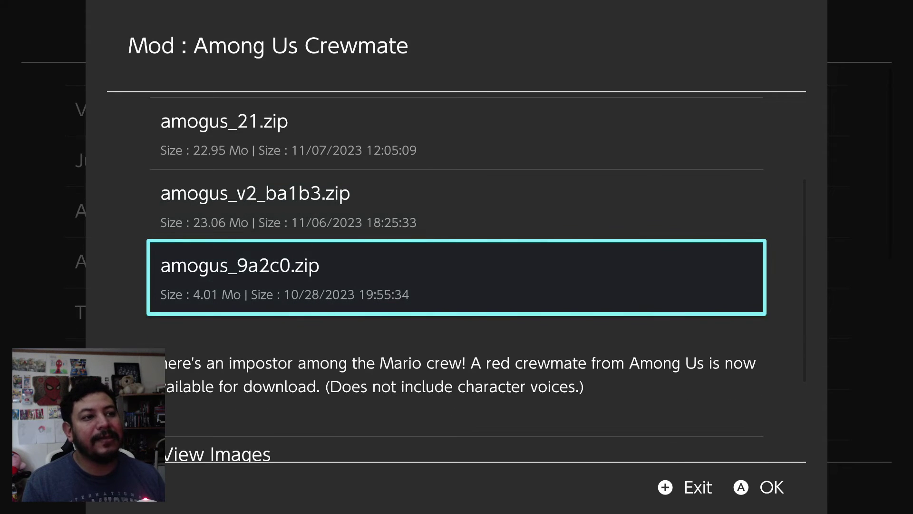
key("Up")
key("Up")
key("Up")
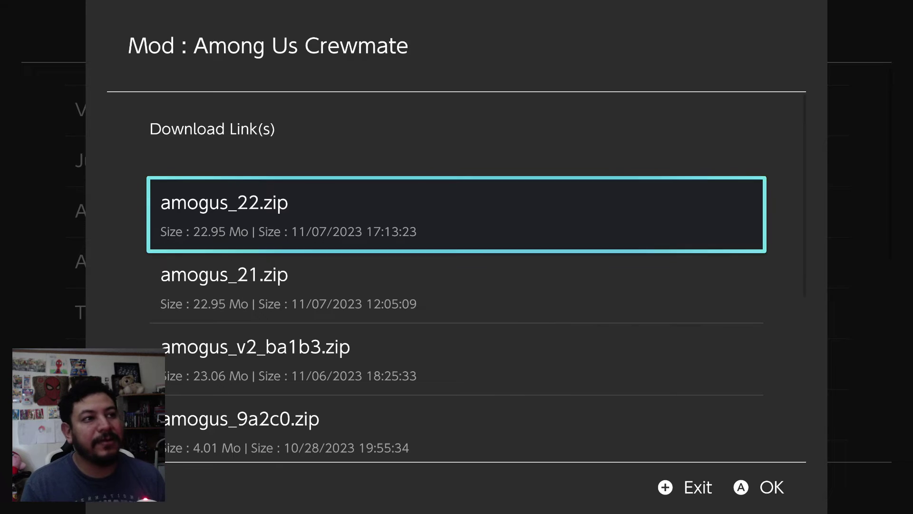
key("Return")
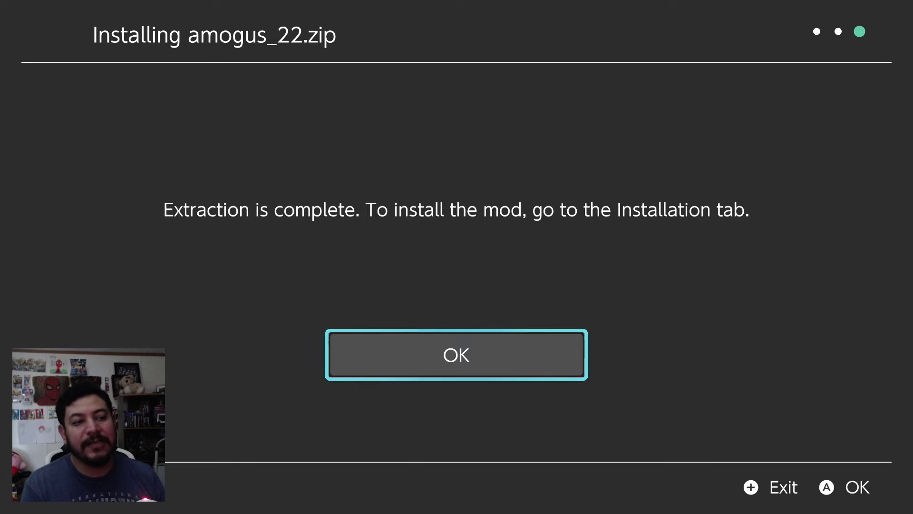
Dismiss the extraction-complete message and launch SimpleModManager from the Installation section.
key("Return")
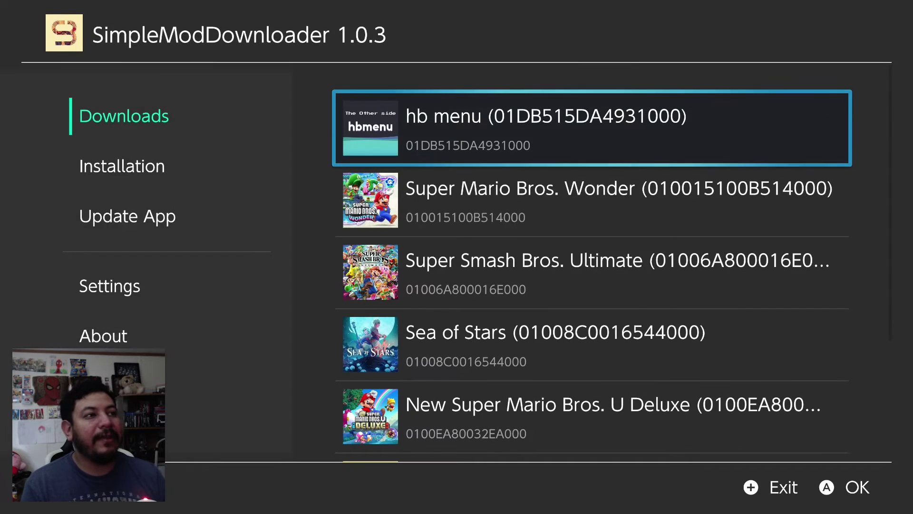
key("Left")
key("Down")
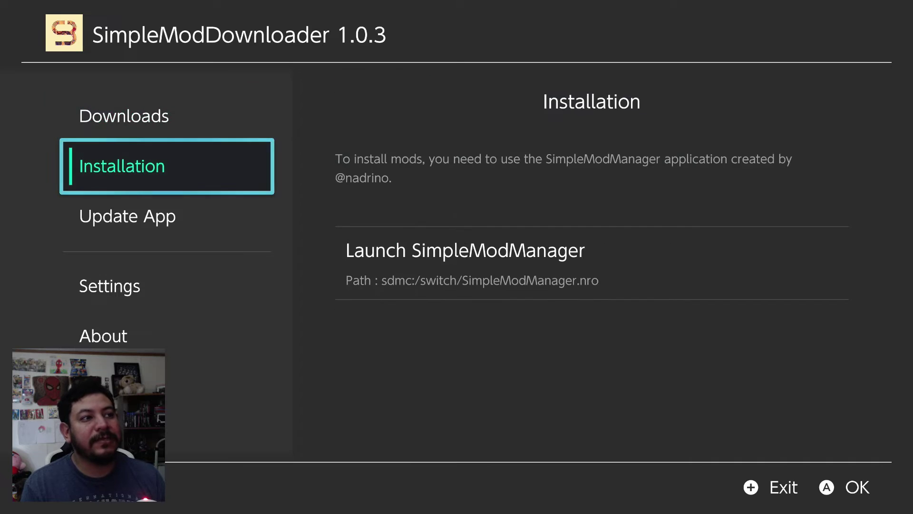
key("Right")
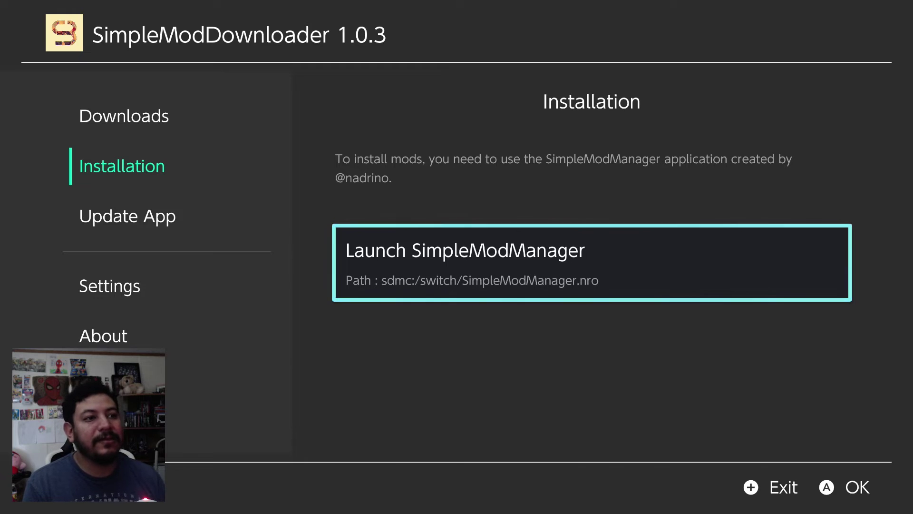
key("Return")
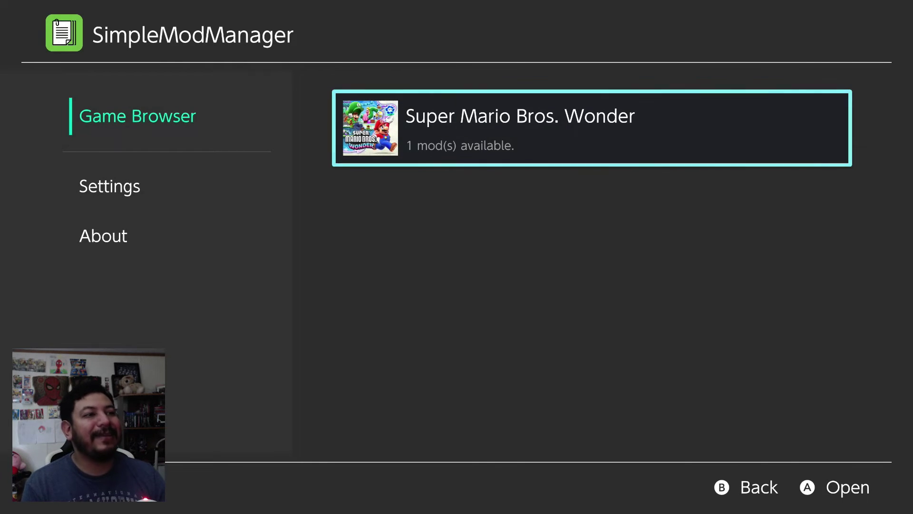
Open the mod list for Super Mario Bros. Wonder in the Game Browser.
key("Left")
key("Right")
key("Left")
key("Right")
key("Left")
key("Right")
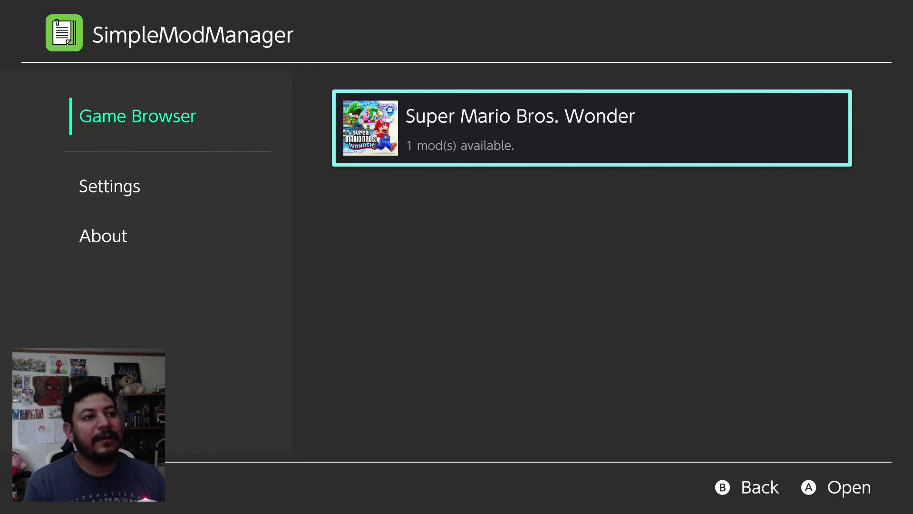
key("Return")
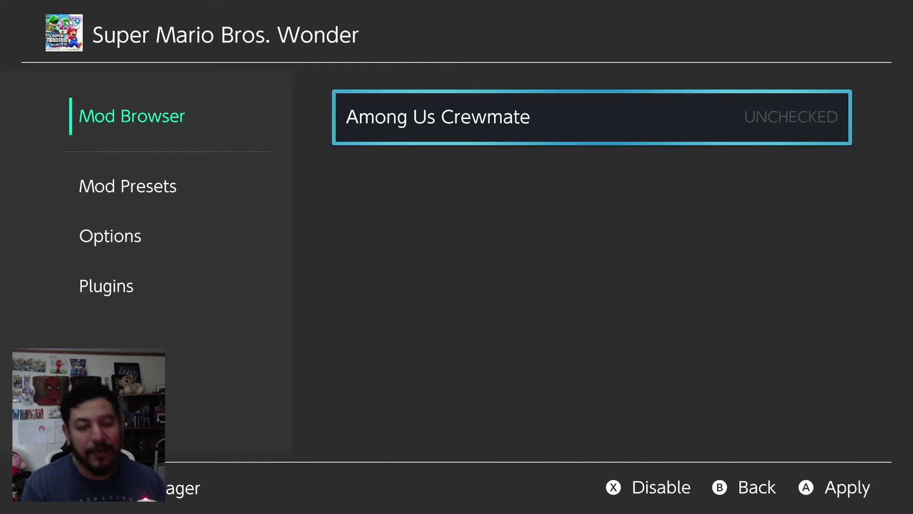
Install the Among Us Crewmate mod, confirming Yes to apply it.
key("Left")
key("Right")
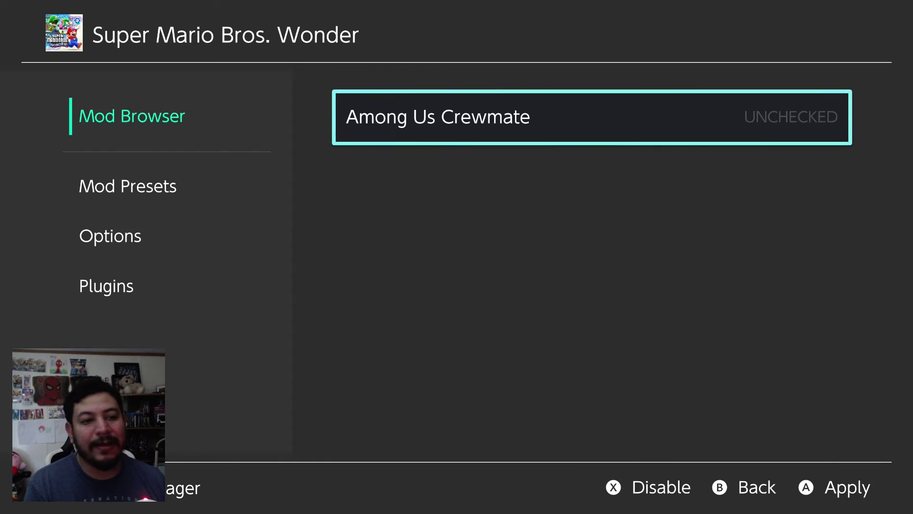
key("Return")
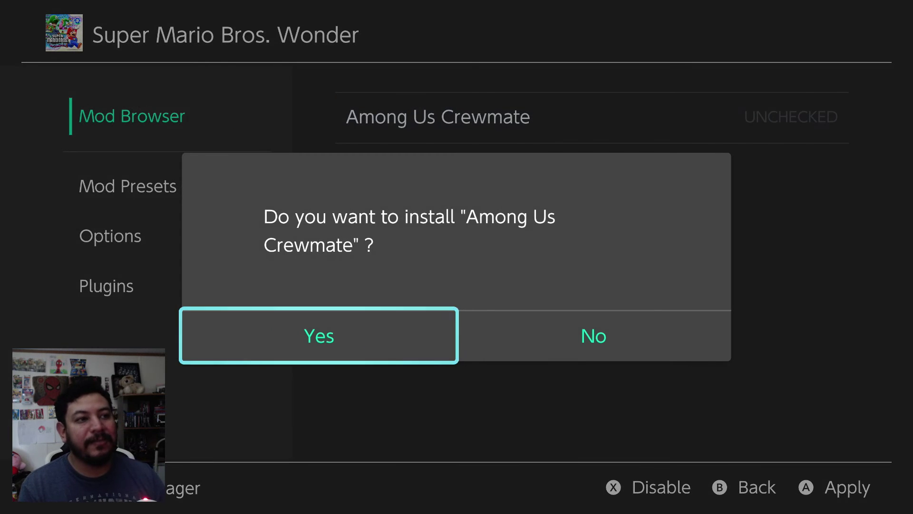
key("Return")
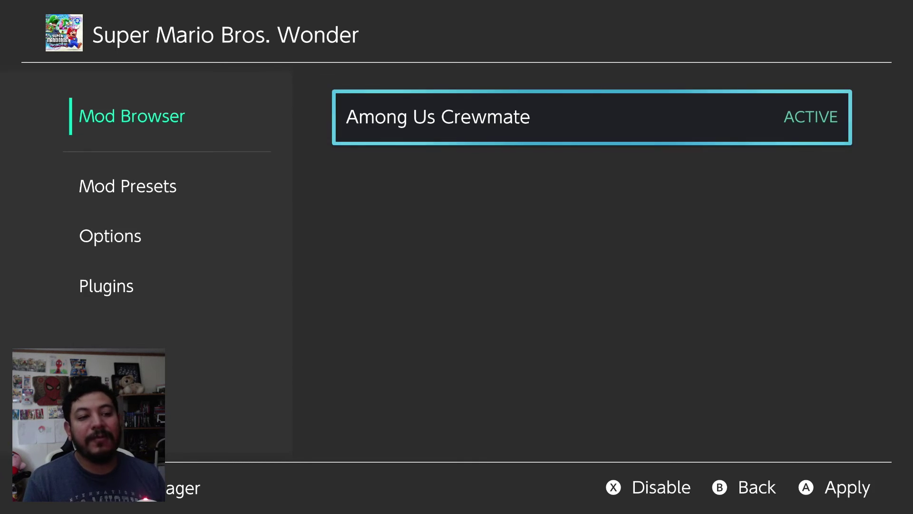
Cancel the disable prompt for Among Us Crewmate so it stays active.
key("x")
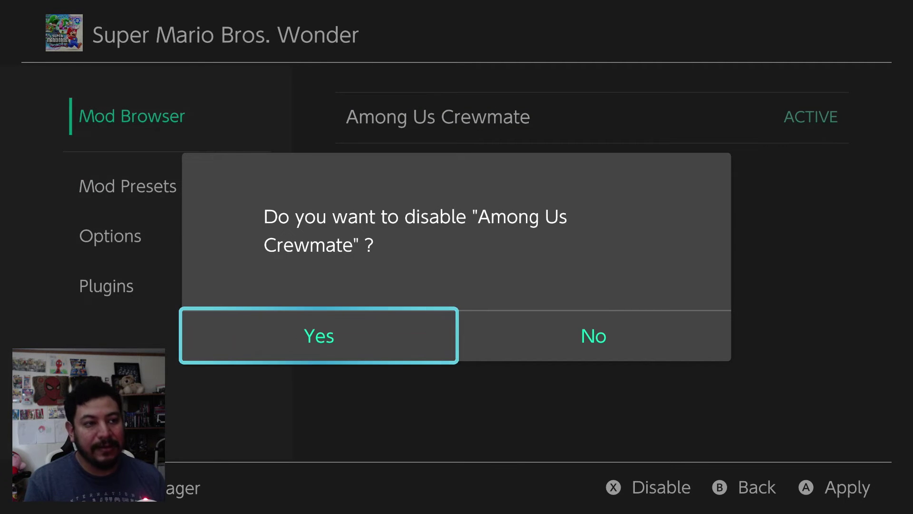
key("b")
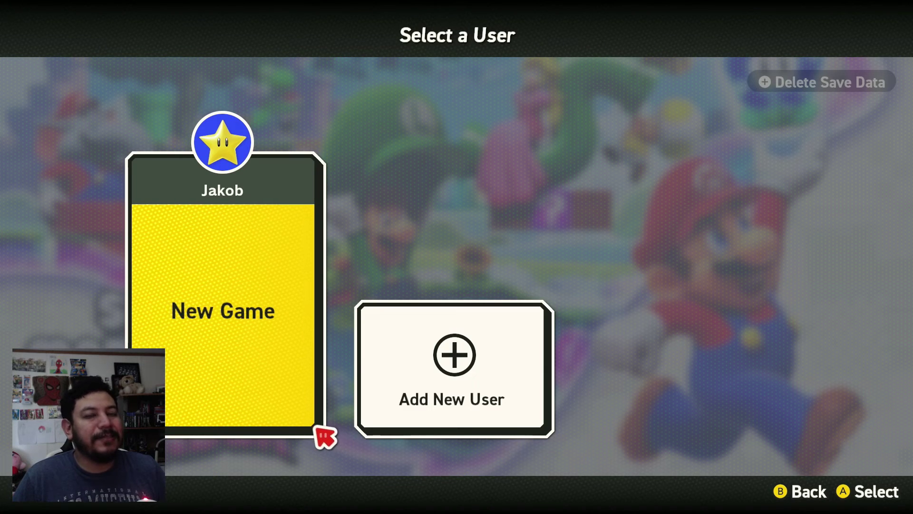
Begin a New Game for one player and choose and confirm Crewmate as the character.
key("Return")
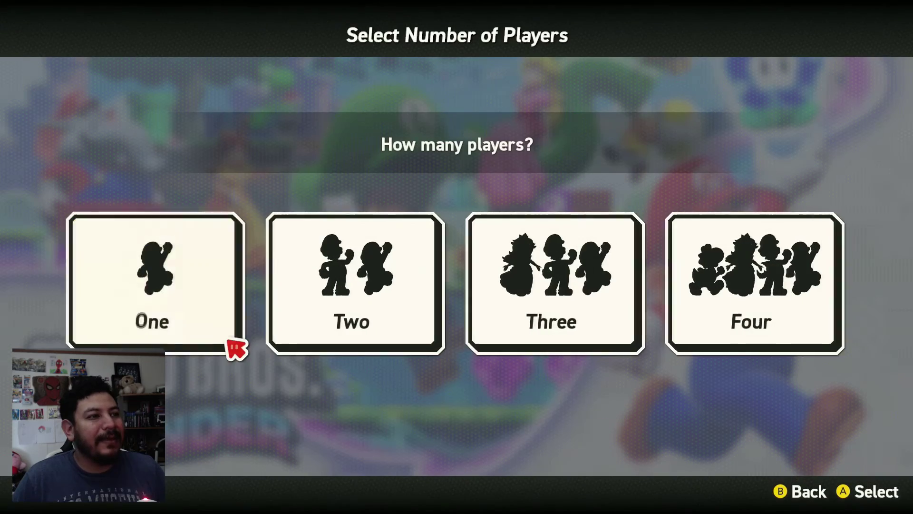
key("Return")
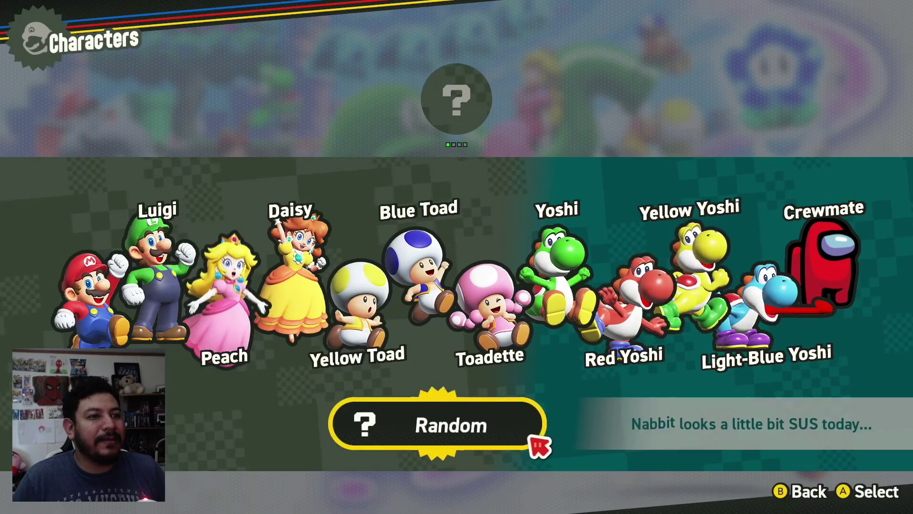
key("Up")
key("Left")
key("Right")
key("Right")
key("Right")
key("Right")
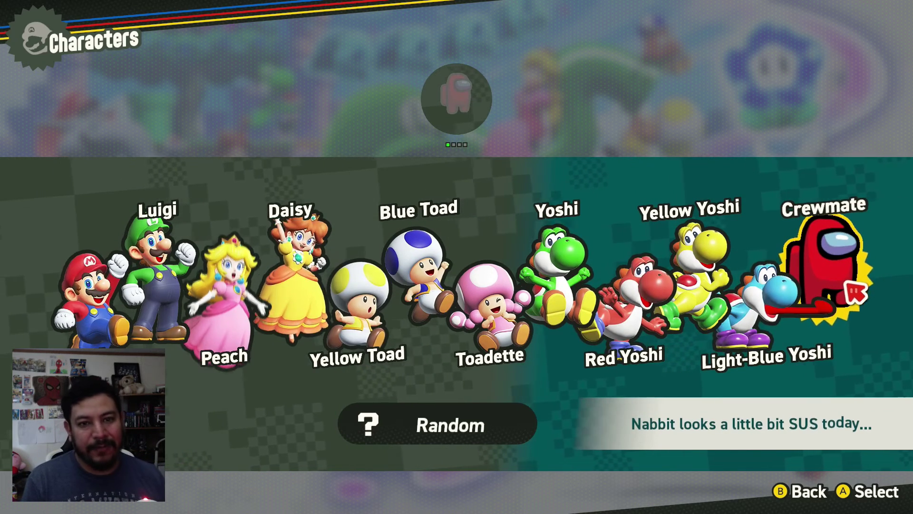
key("a")
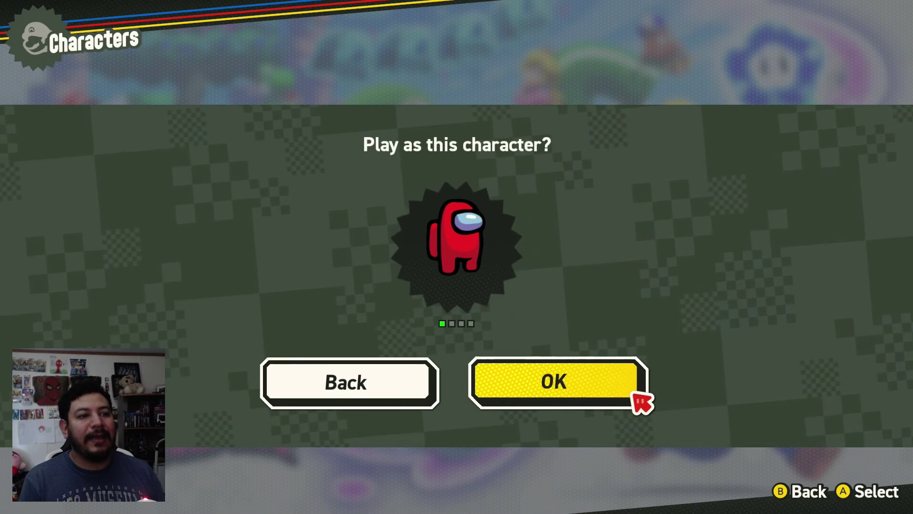
key("a")
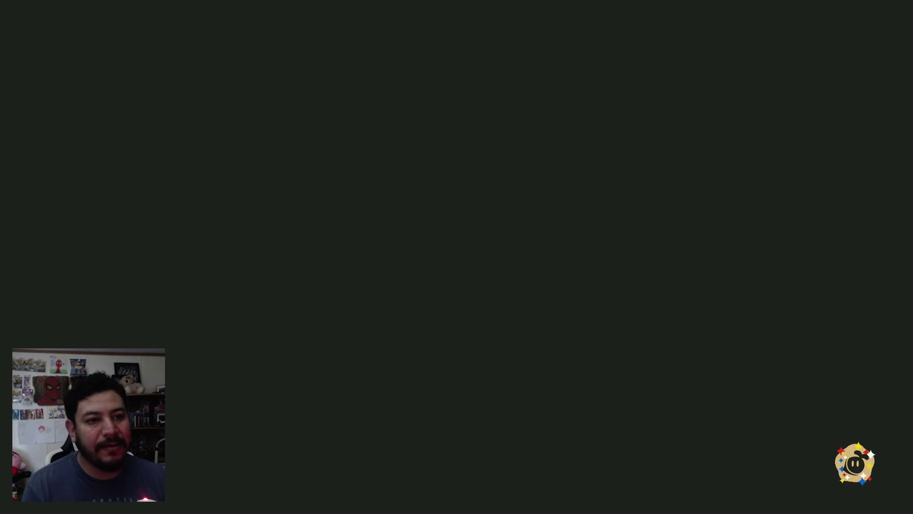